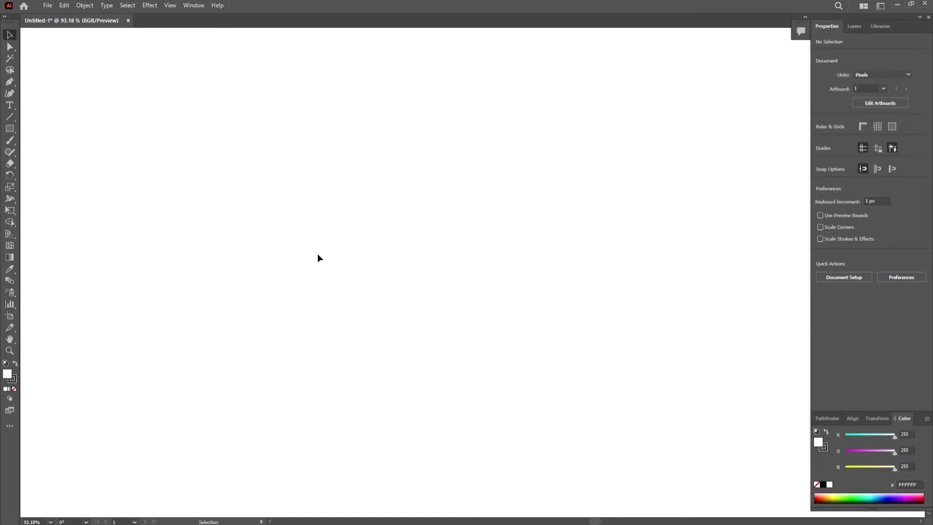
Draw a circle about 156 px across with the Ellipse tool and set its fill to None.
{"action": "left_click", "coordinate": [10, 128]}
{"action": "left_click", "coordinate": [43, 152]}
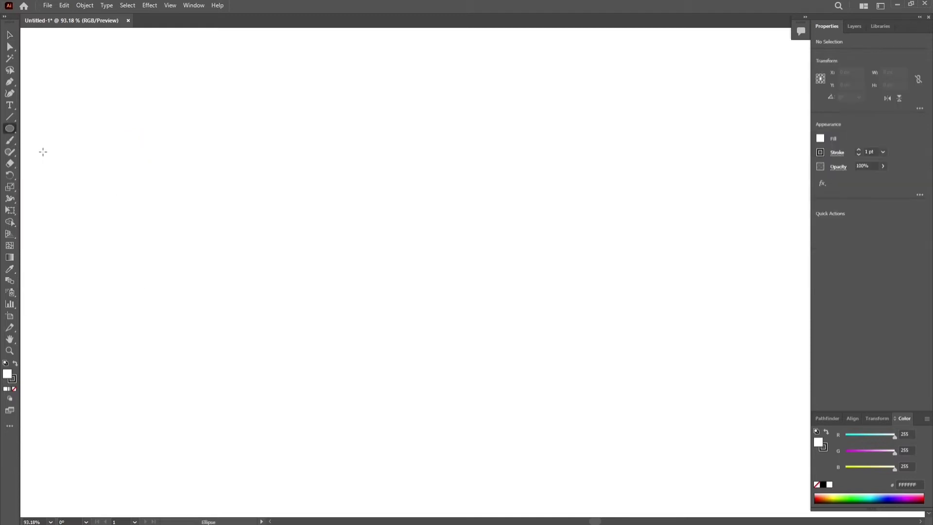
{"action": "left_click_drag", "start_coordinate": [274, 160], "coordinate": [332, 261]}
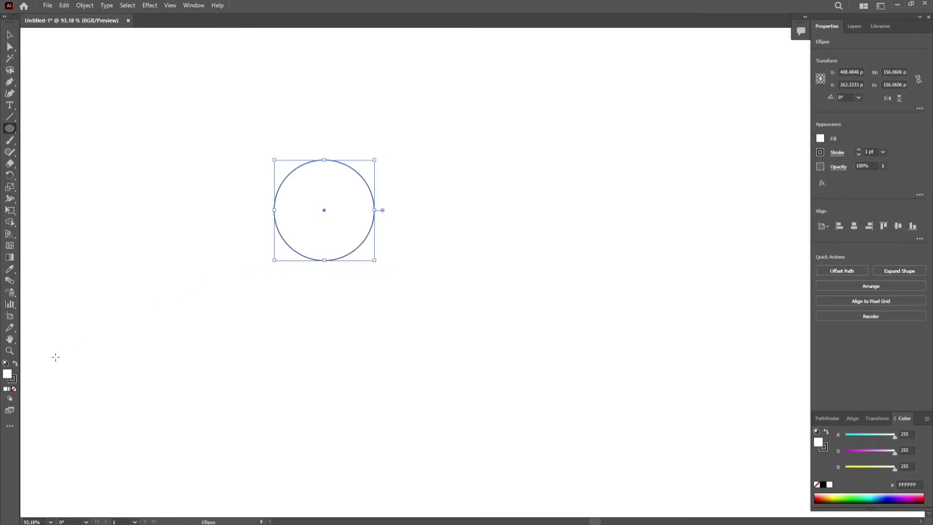
{"action": "left_click", "coordinate": [14, 389]}
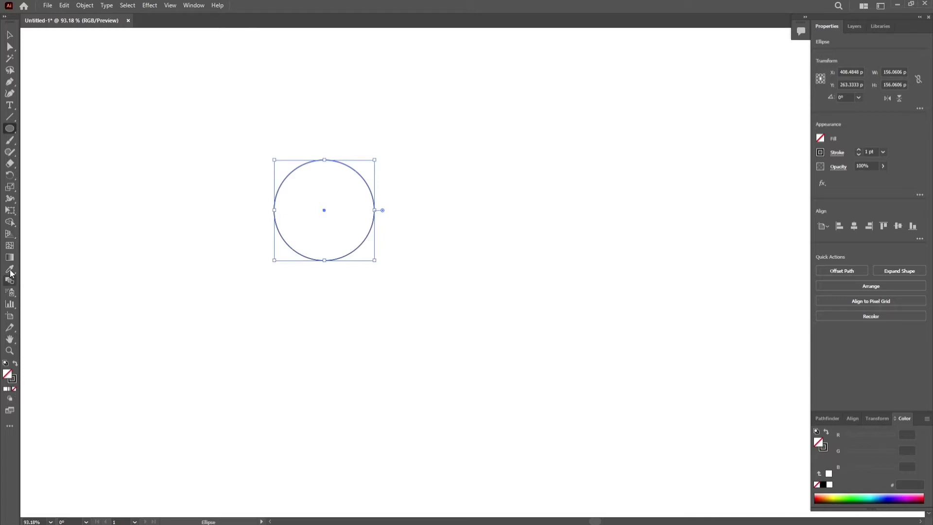
Draw a closed Pen triangle from the circle's right edge, to a point below it, to its upper left.
{"action": "left_click", "coordinate": [9, 84]}
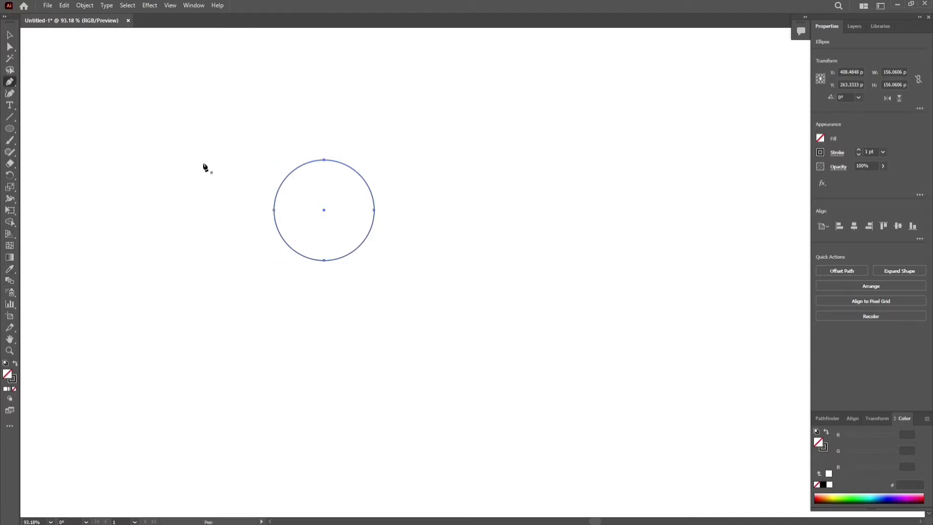
{"action": "left_click", "coordinate": [374, 185]}
{"action": "left_click", "coordinate": [374, 308]}
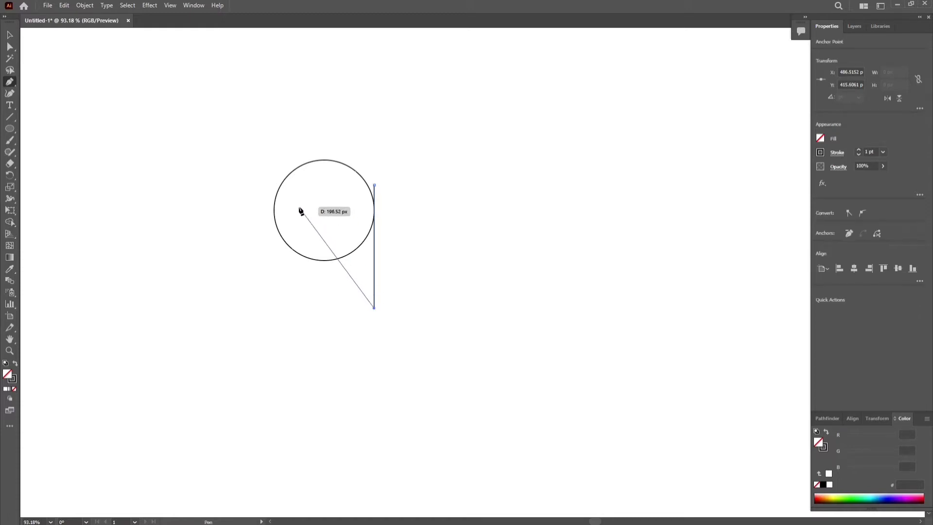
{"action": "left_click", "coordinate": [281, 184]}
{"action": "left_click", "coordinate": [374, 185]}
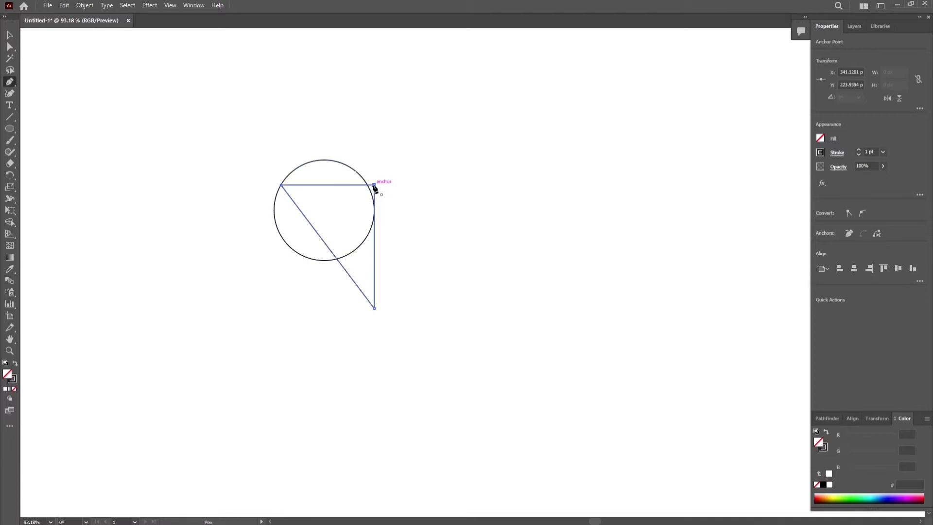
Add a sliver triangle from the top-right point through the circle's upper arc to the left corner.
{"action": "left_click", "coordinate": [375, 185]}
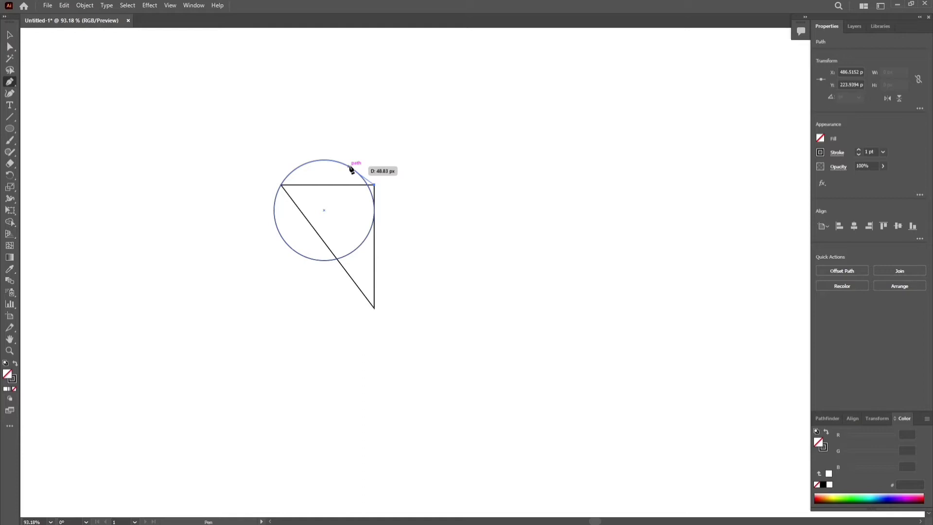
{"action": "left_click", "coordinate": [352, 168]}
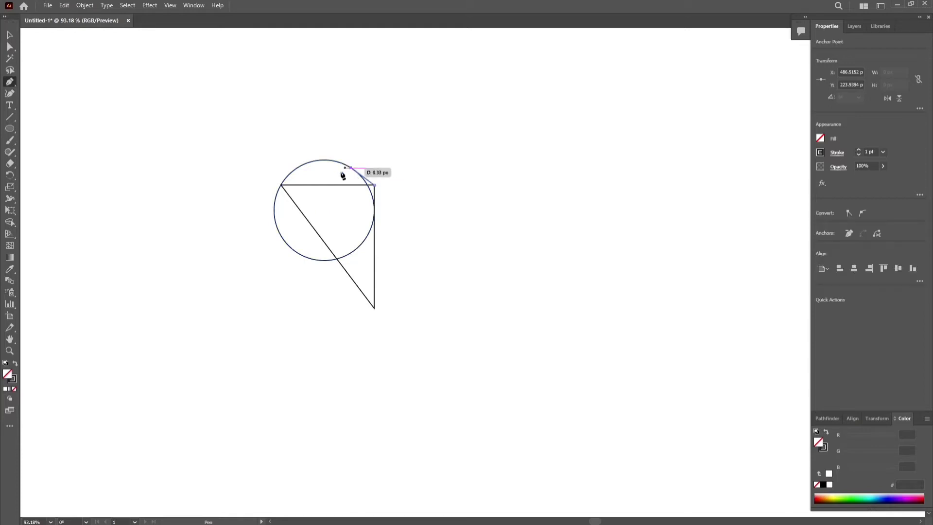
{"action": "left_click", "coordinate": [281, 185]}
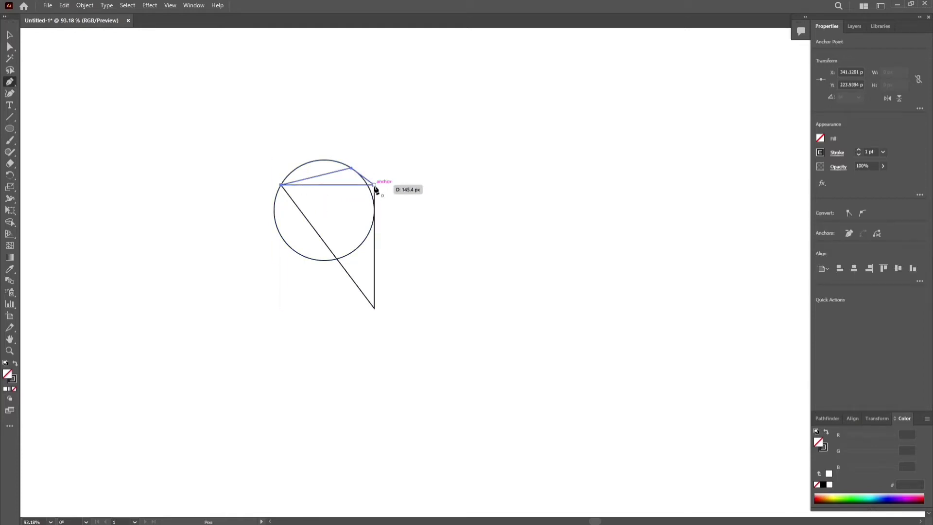
{"action": "left_click", "coordinate": [374, 185]}
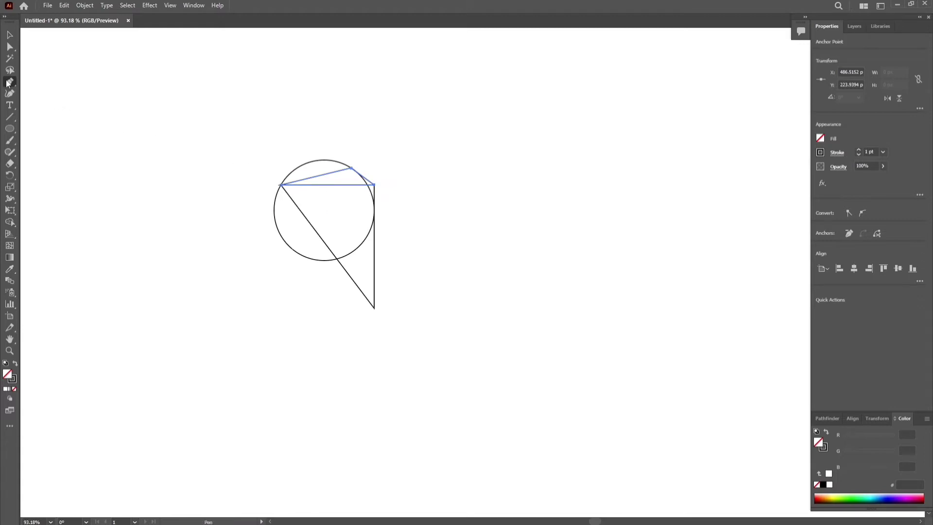
Curve the triangle's lower-left diagonal with the Anchor Point tool, shaping both handles to hug the circle.
{"action": "left_click_drag", "start_coordinate": [9, 85], "coordinate": [47, 121]}
{"action": "left_click_drag", "start_coordinate": [314, 235], "coordinate": [285, 250]}
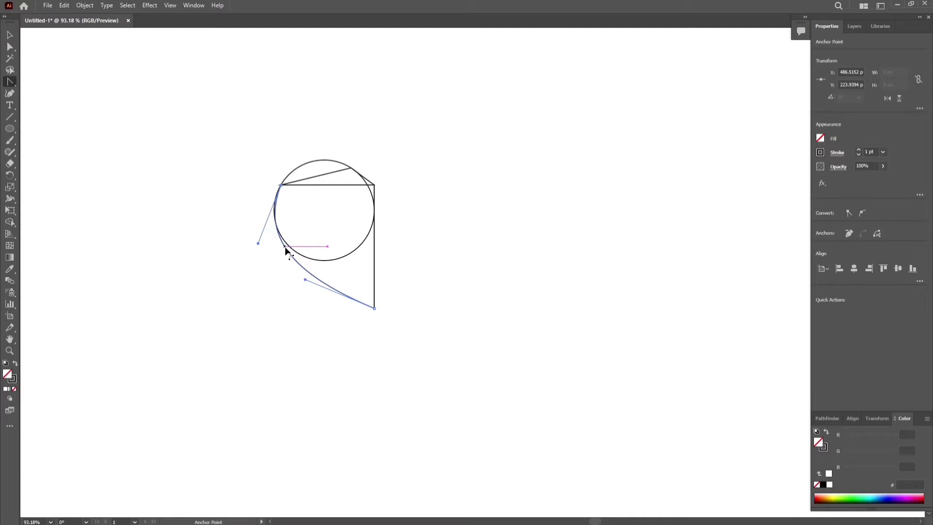
{"action": "left_click_drag", "start_coordinate": [285, 247], "coordinate": [253, 229]}
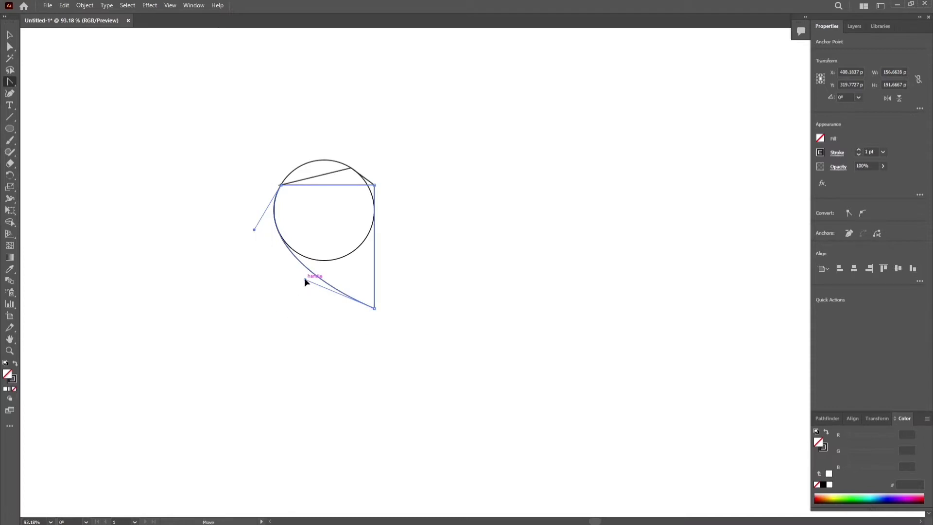
{"action": "left_click_drag", "start_coordinate": [305, 279], "coordinate": [302, 287]}
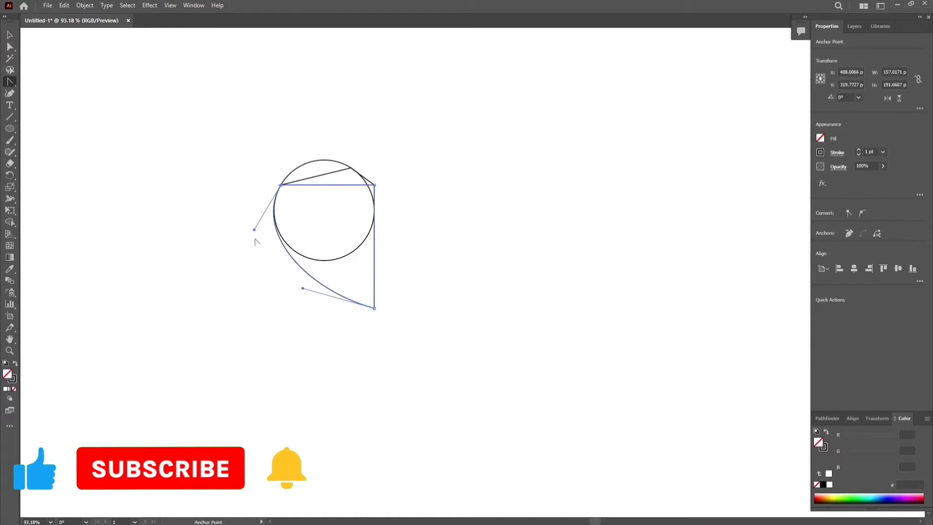
{"action": "left_click_drag", "start_coordinate": [255, 229], "coordinate": [255, 227]}
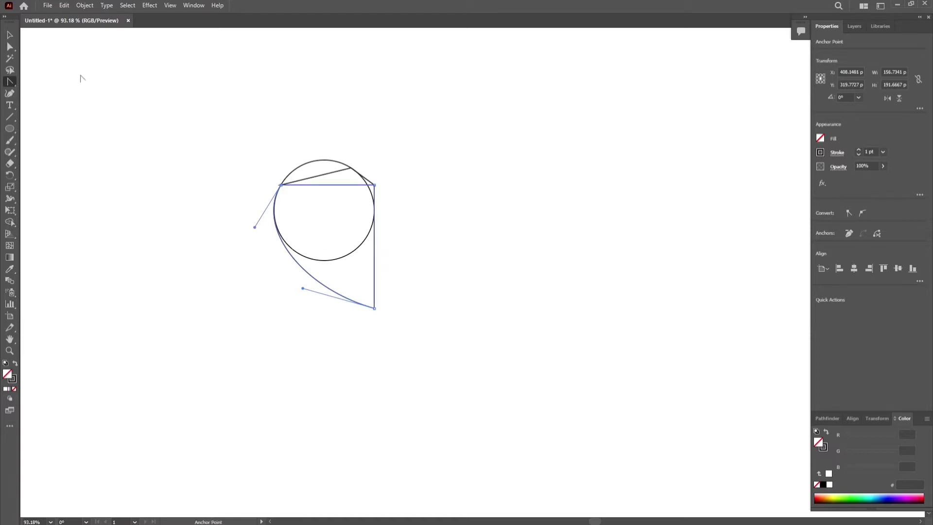
Select the circle and the curved triangle together and apply Pathfinder Unite.
{"action": "left_click", "coordinate": [13, 37]}
{"action": "left_click_drag", "start_coordinate": [242, 132], "coordinate": [417, 323]}
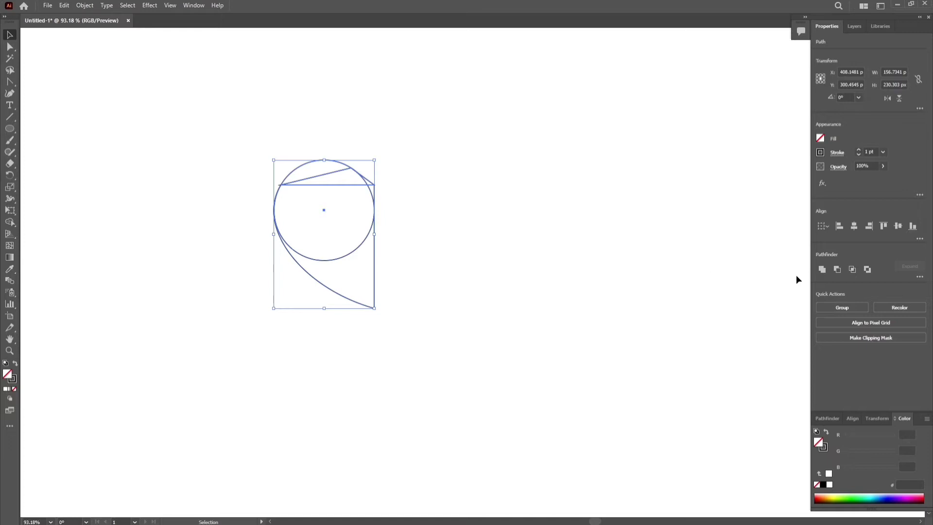
{"action": "left_click", "coordinate": [822, 270]}
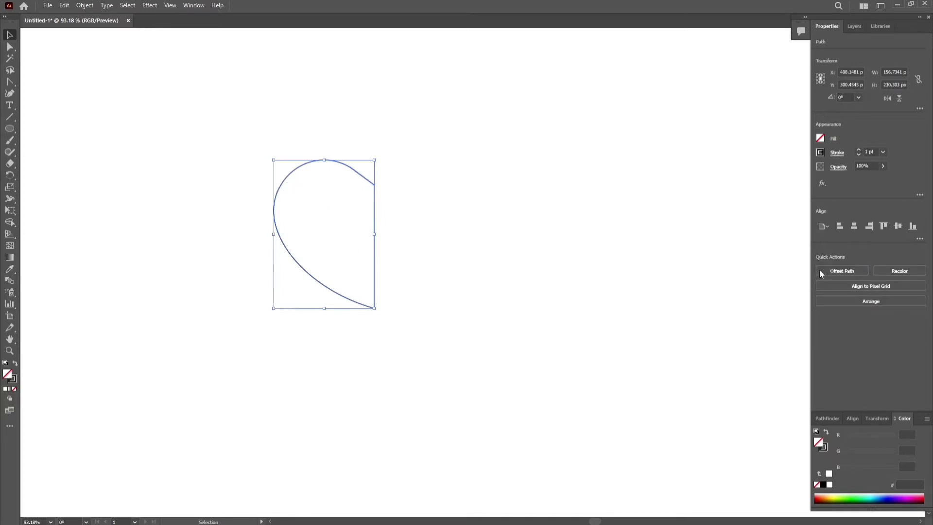
Copy the half-heart outline and Paste in Place directly over the original.
{"action": "left_click", "coordinate": [65, 6]}
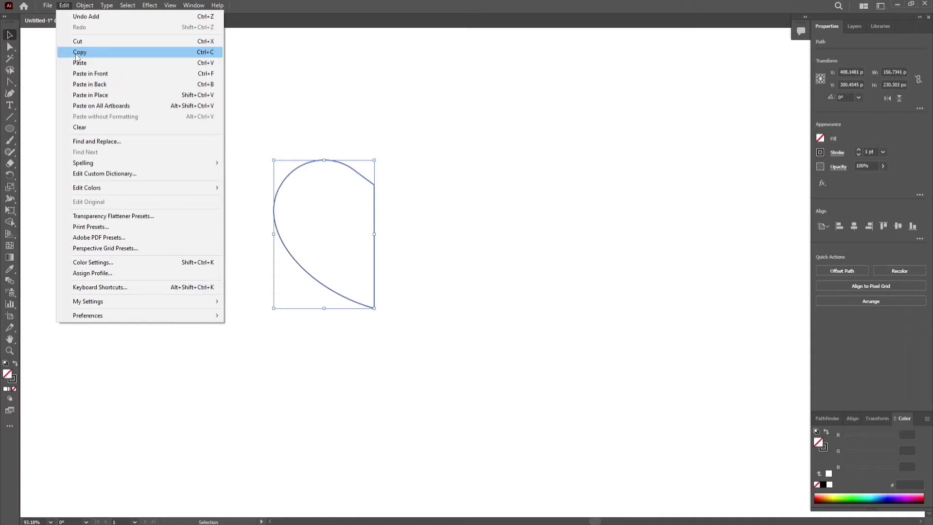
{"action": "left_click", "coordinate": [77, 56]}
{"action": "left_click", "coordinate": [64, 5]}
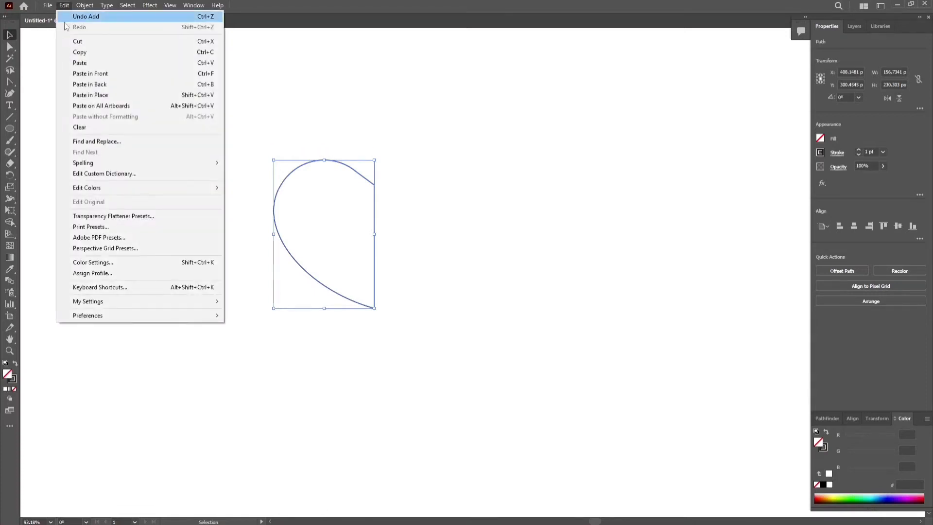
{"action": "left_click", "coordinate": [90, 94]}
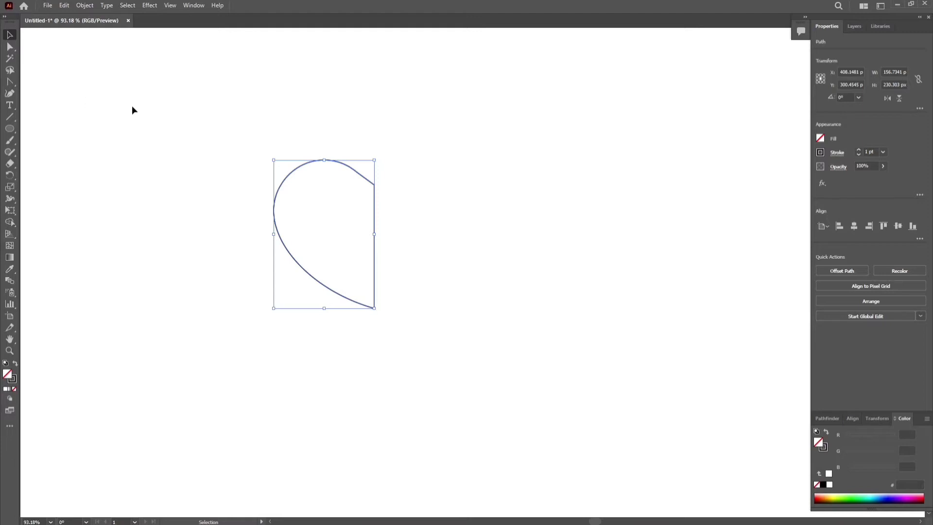
Reflect the pasted half-heart across the vertical axis.
{"action": "right_click", "coordinate": [353, 169]}
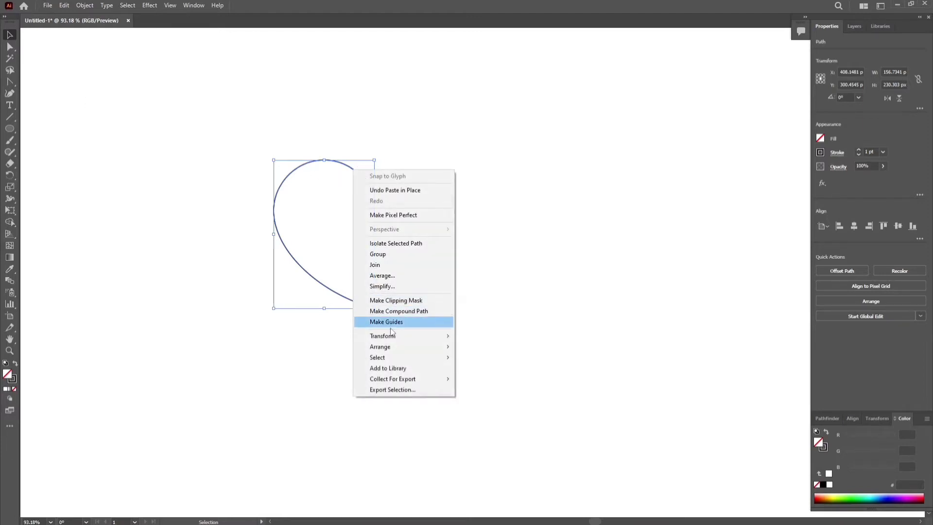
{"action": "mouse_move", "coordinate": [454, 340]}
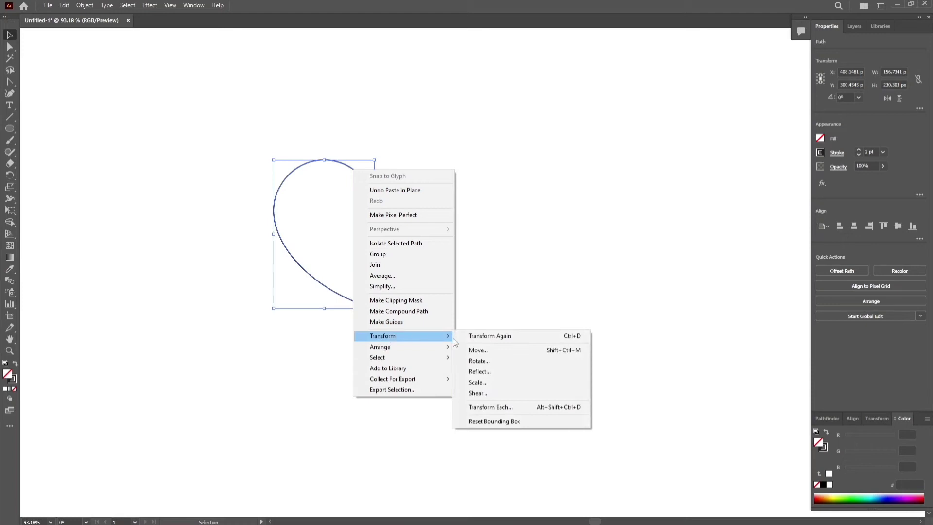
{"action": "left_click", "coordinate": [470, 374]}
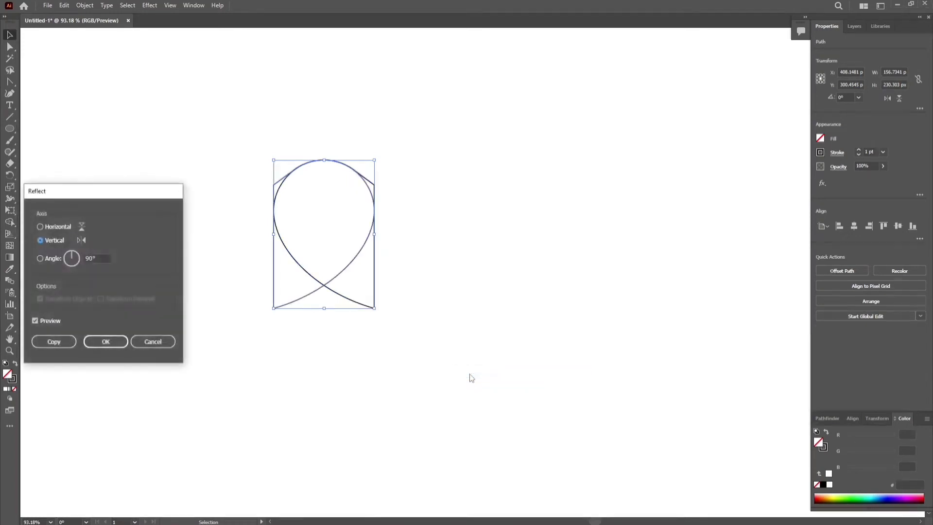
{"action": "left_click", "coordinate": [106, 342]}
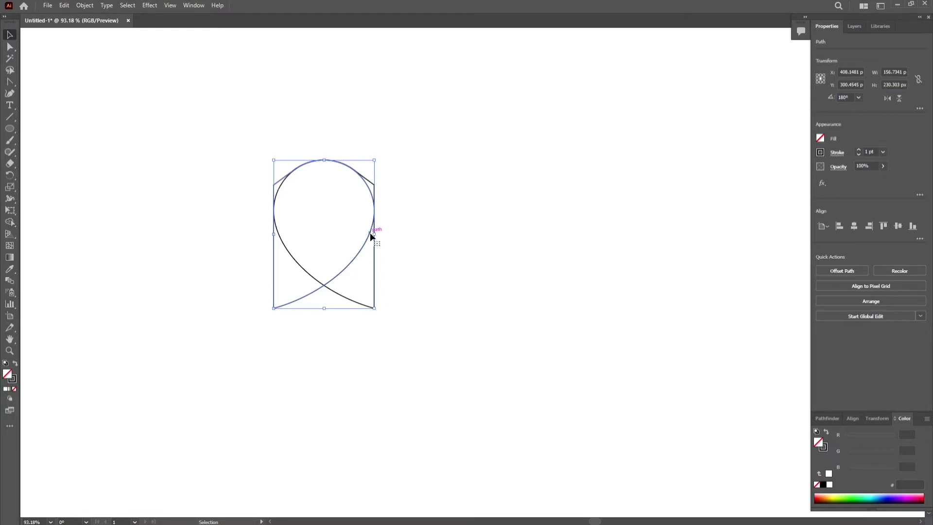
Slide the mirrored half right against the original, then select both and Unite them into one heart.
{"action": "left_click_drag", "start_coordinate": [370, 234], "coordinate": [391, 234]}
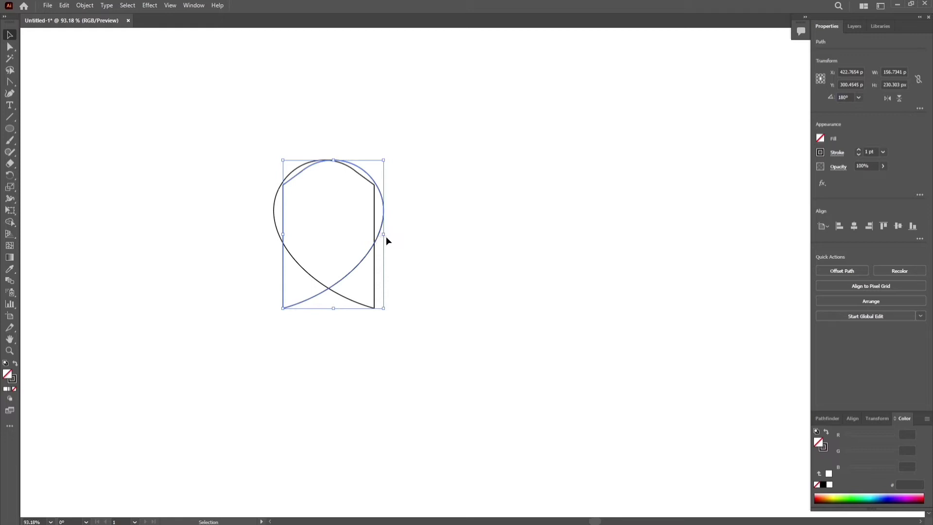
{"action": "left_click", "coordinate": [386, 236]}
{"action": "left_click_drag", "start_coordinate": [376, 238], "coordinate": [467, 247]}
{"action": "left_click_drag", "start_coordinate": [232, 140], "coordinate": [500, 303]}
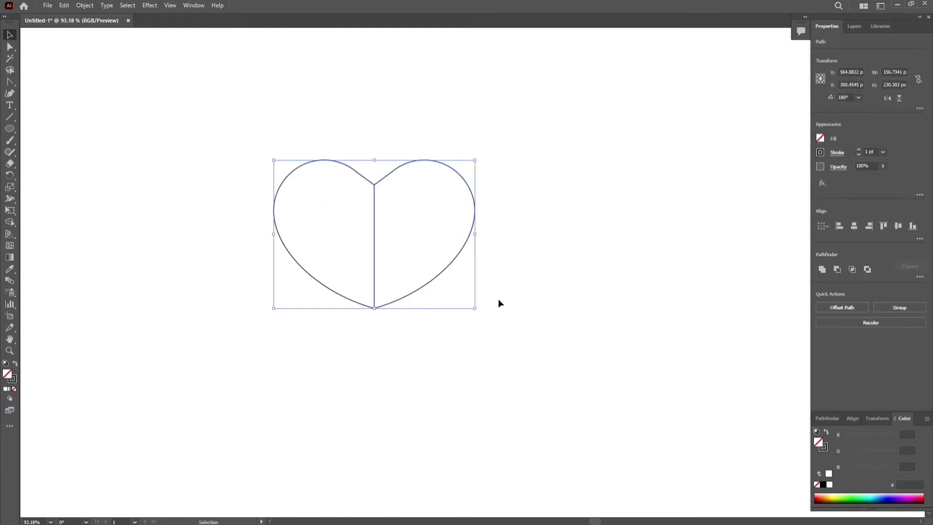
{"action": "left_click", "coordinate": [823, 270]}
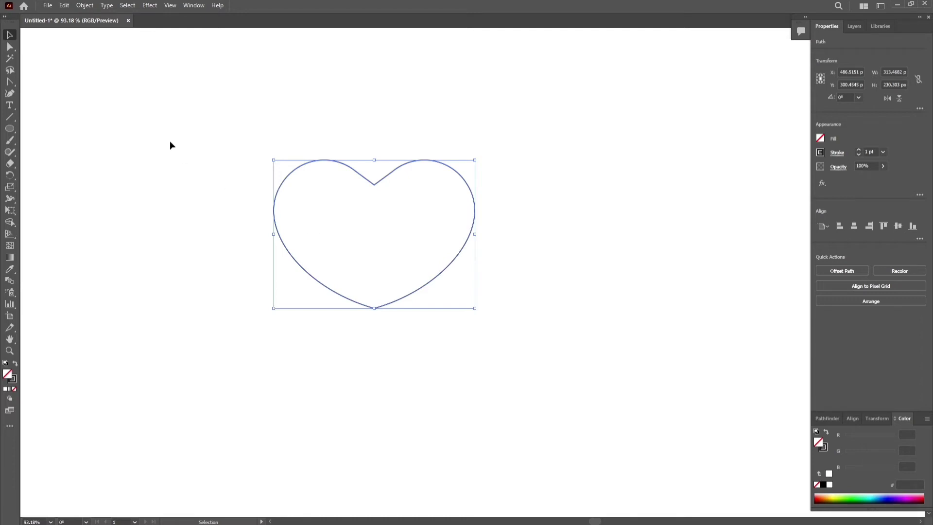
Place pexels-ali-pazani-2787341.jpg onto the artboard as a linked image at full size.
{"action": "left_click", "coordinate": [48, 7]}
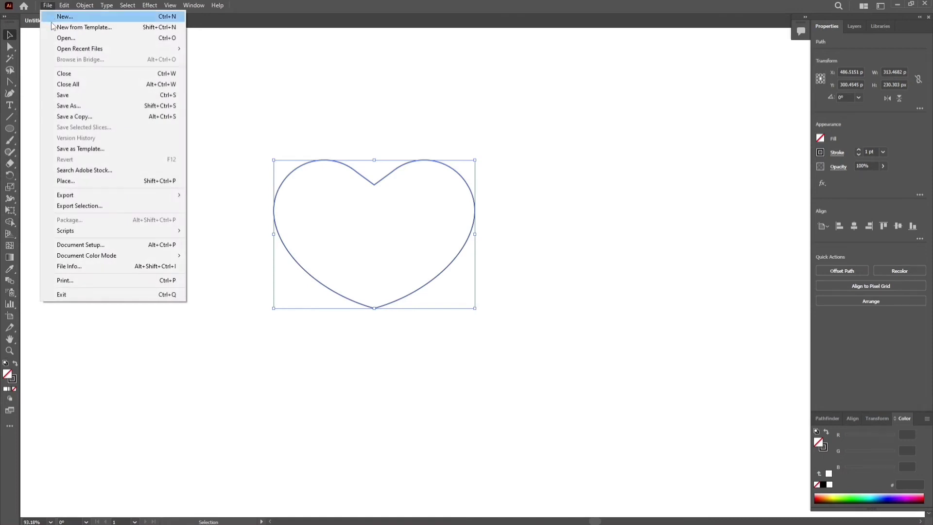
{"action": "left_click", "coordinate": [60, 183]}
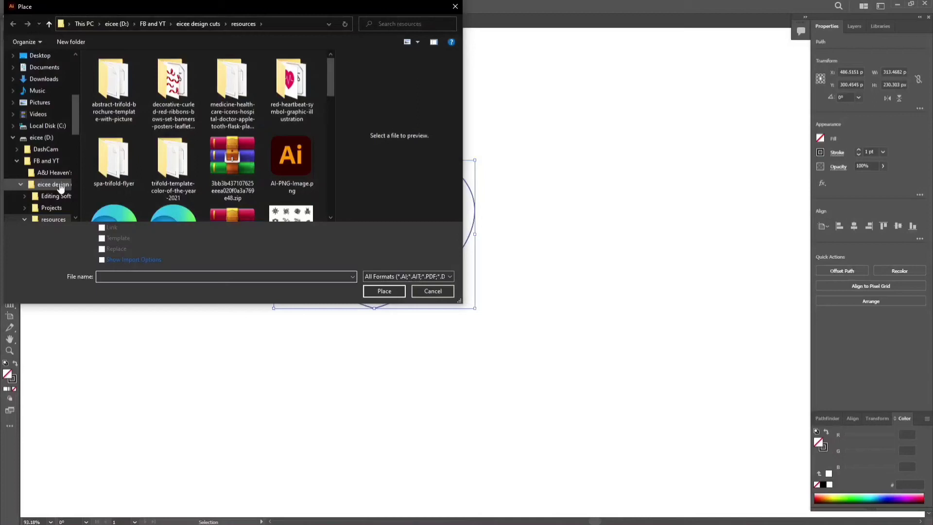
{"action": "left_click_drag", "start_coordinate": [332, 68], "coordinate": [332, 143]}
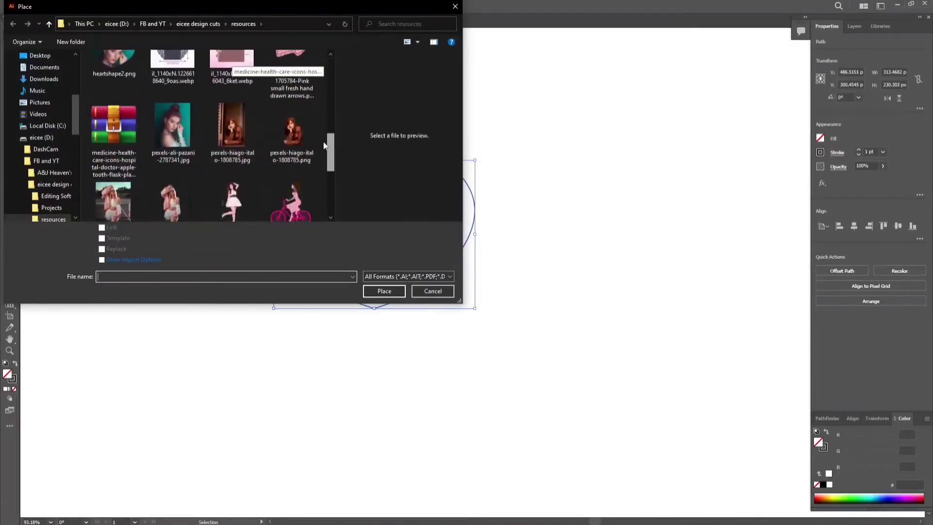
{"action": "left_click", "coordinate": [173, 135]}
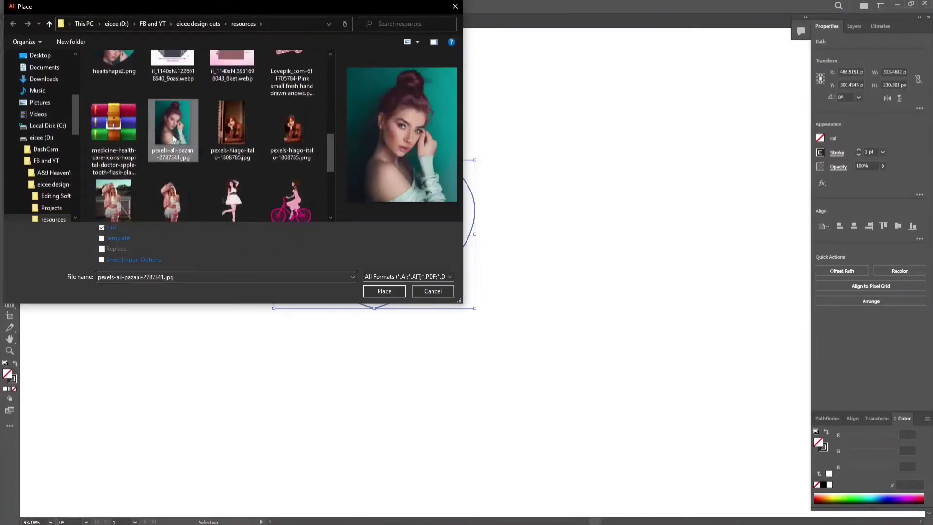
{"action": "left_click", "coordinate": [384, 291]}
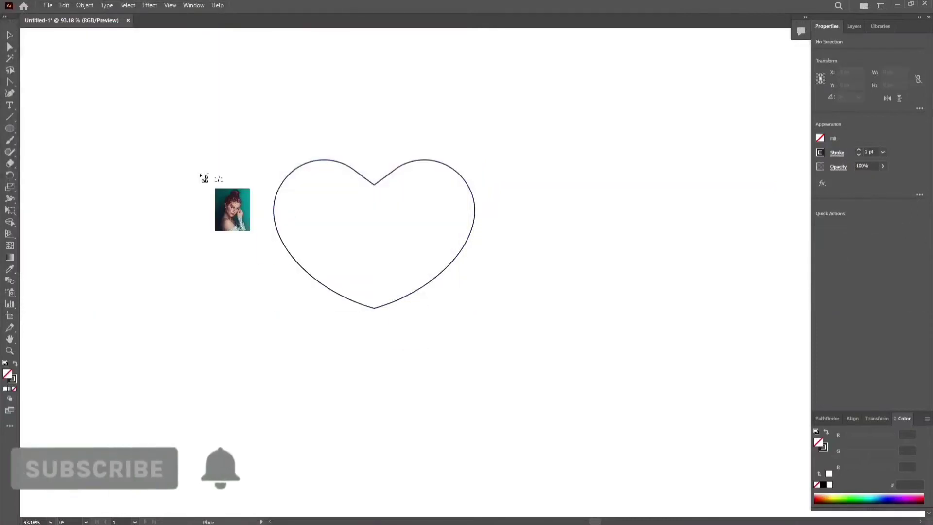
{"action": "left_click", "coordinate": [100, 76]}
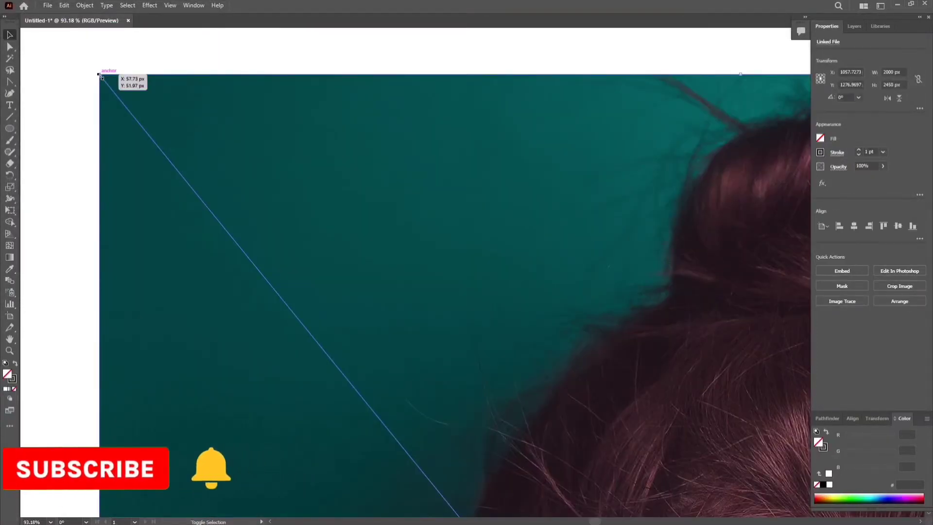
Zoom to 25%, scale the photo to about 621 px wide, and move it onto the heart.
{"action": "left_click", "coordinate": [51, 522]}
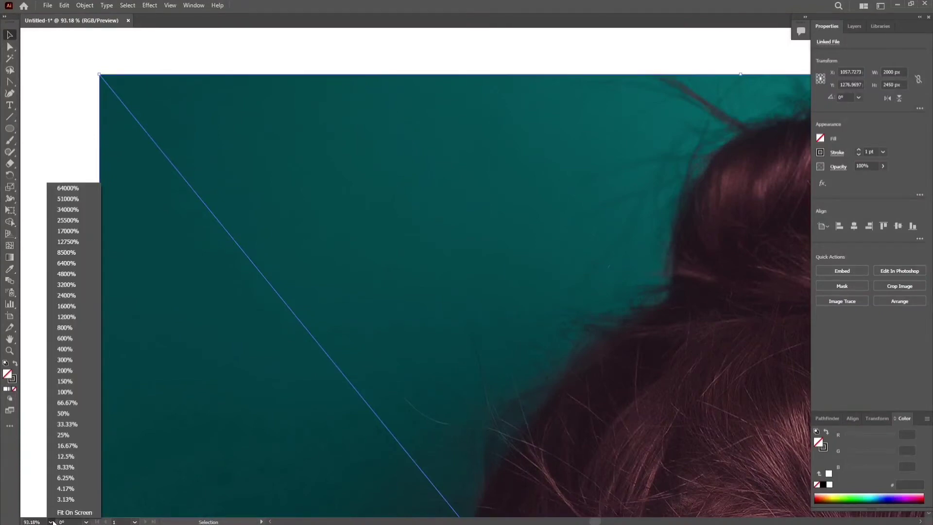
{"action": "left_click", "coordinate": [71, 439]}
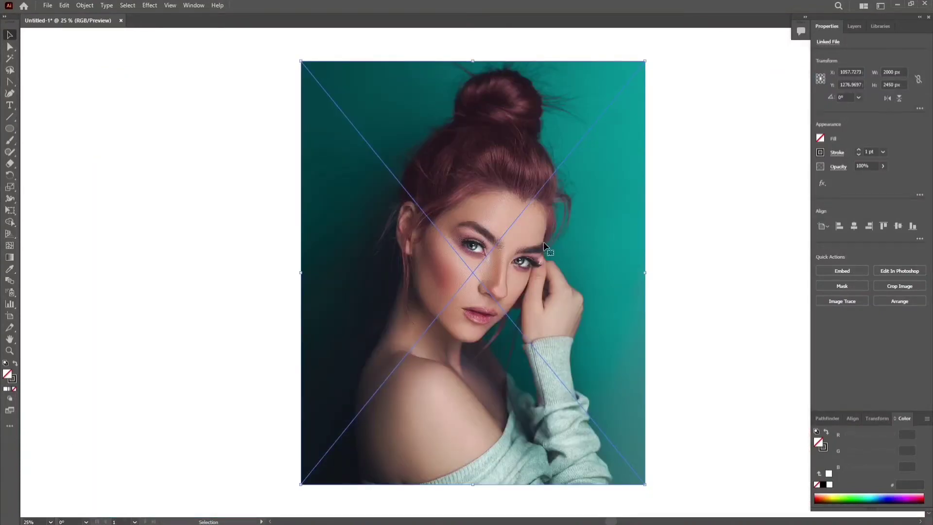
{"action": "left_click_drag", "start_coordinate": [645, 62], "coordinate": [444, 354]}
{"action": "left_click_drag", "start_coordinate": [391, 400], "coordinate": [411, 92]}
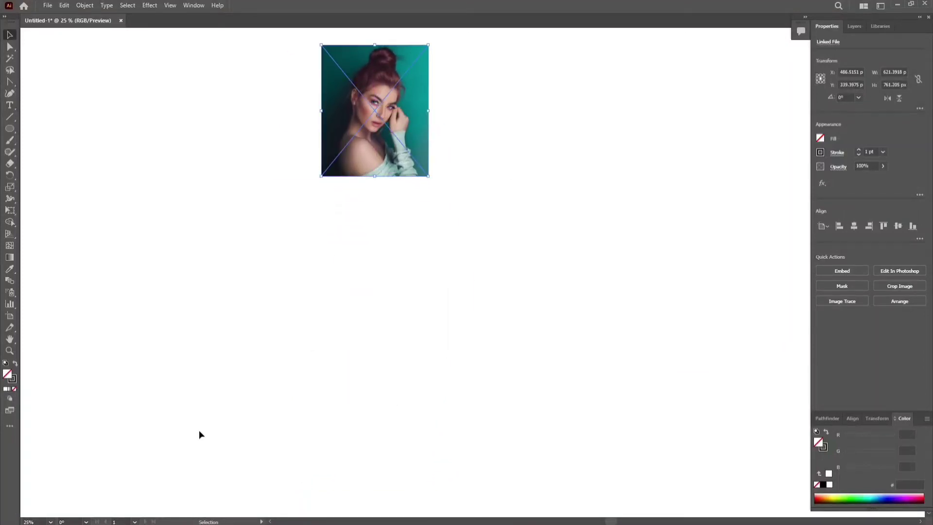
Fit the view on screen and shrink the photo further to about 472 × 578 px.
{"action": "left_click", "coordinate": [50, 522]}
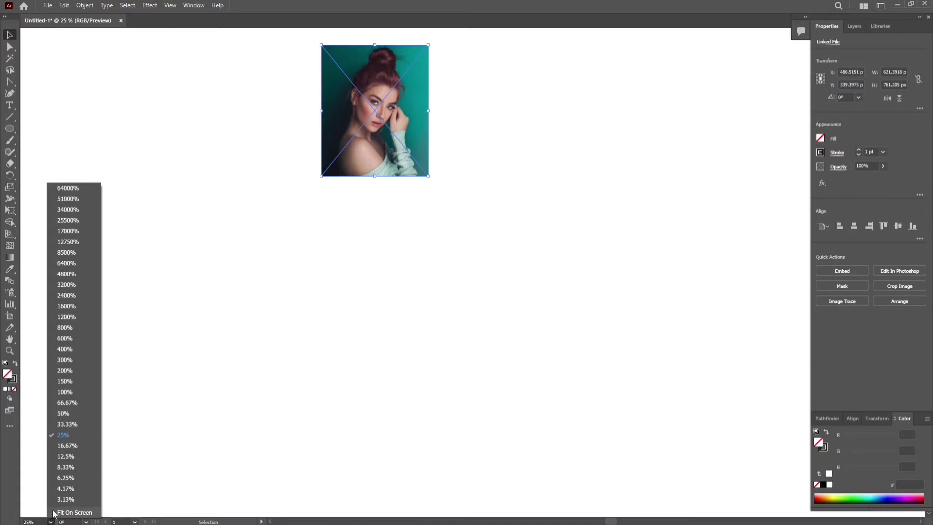
{"action": "left_click", "coordinate": [68, 512]}
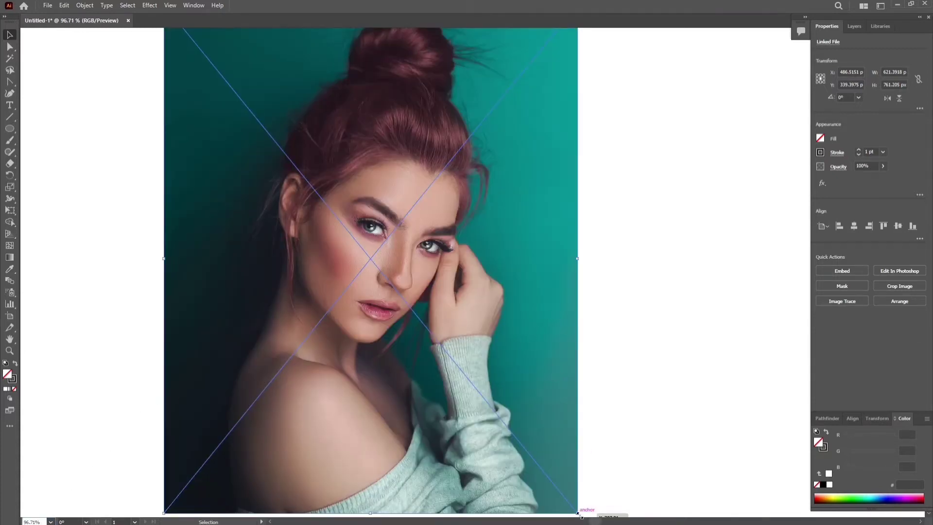
{"action": "left_click_drag", "start_coordinate": [578, 513], "coordinate": [478, 402]}
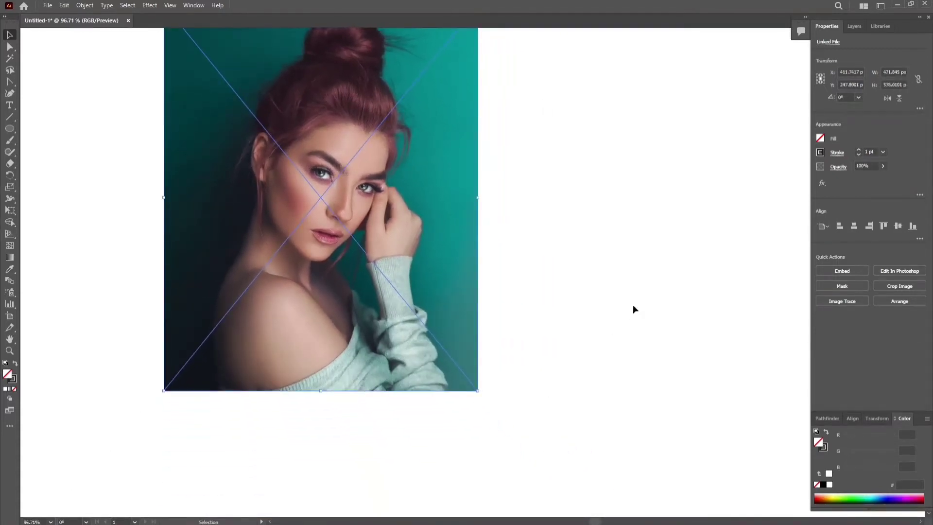
{"action": "scroll", "coordinate": [629, 307], "scroll_direction": "up", "scroll_amount": 2}
From the Layers panel, Send to Back the portrait photo so the heart outline sits above it.
{"action": "key", "text": "F7"}
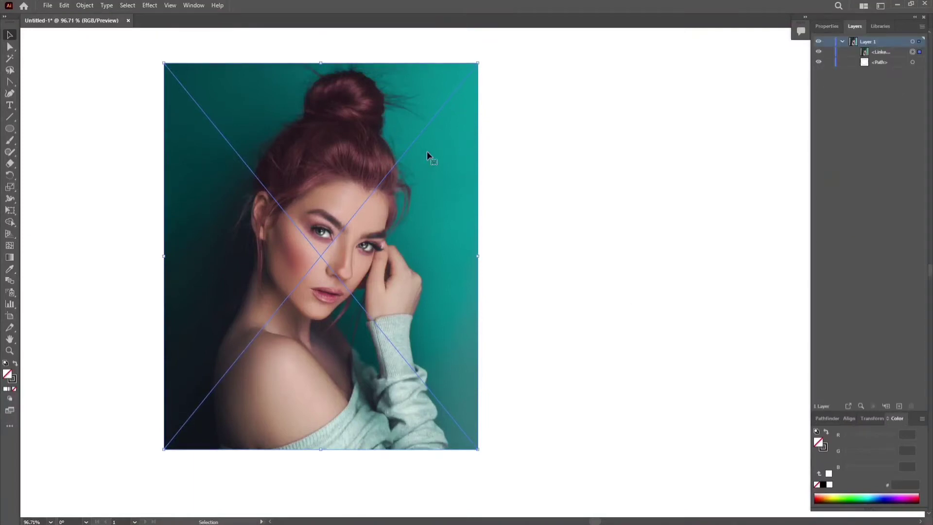
{"action": "right_click", "coordinate": [433, 144]}
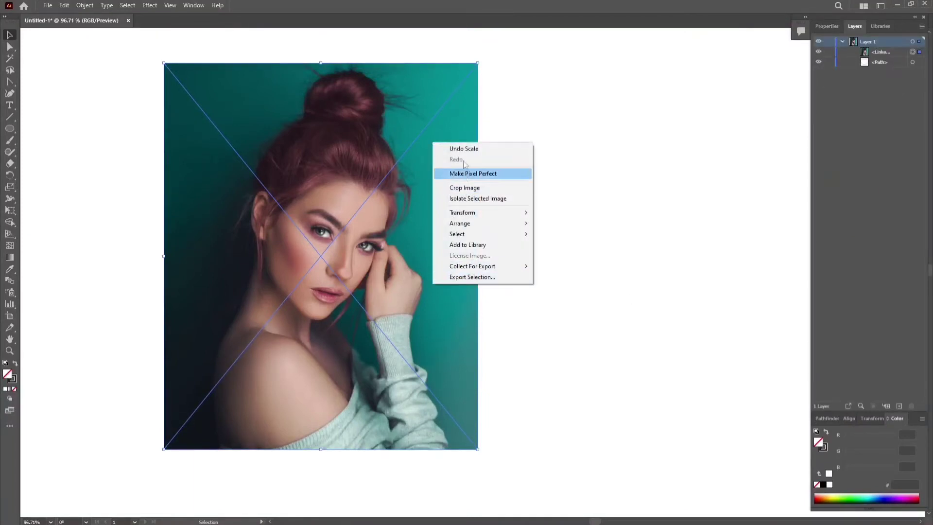
{"action": "mouse_move", "coordinate": [465, 216]}
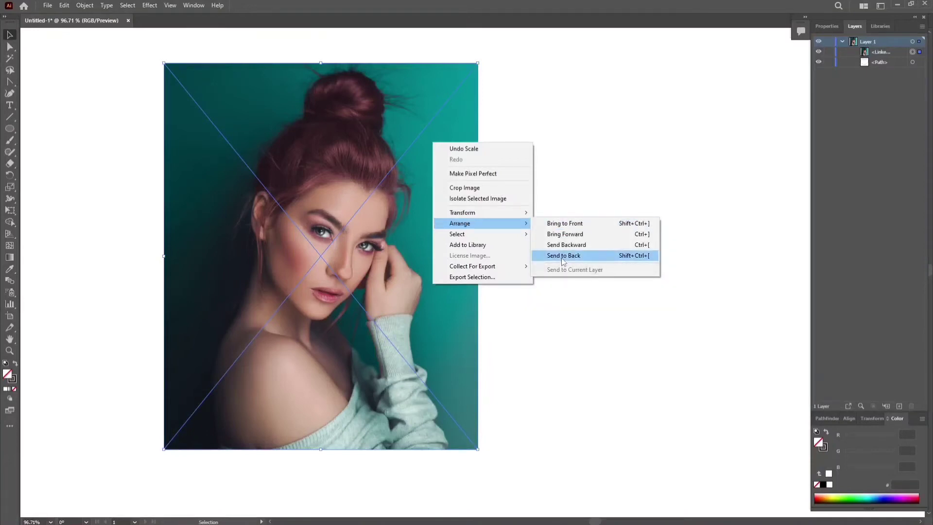
{"action": "left_click", "coordinate": [563, 257]}
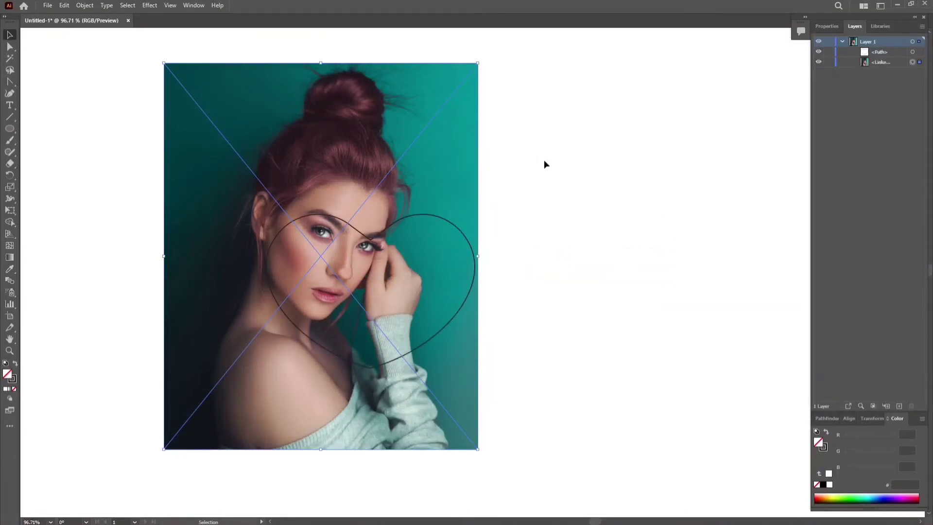
Resize the portrait to about 318 × 387 px and fit it snugly around the heart outline.
{"action": "left_click_drag", "start_coordinate": [481, 66], "coordinate": [389, 176]}
{"action": "left_click_drag", "start_coordinate": [235, 209], "coordinate": [322, 194]}
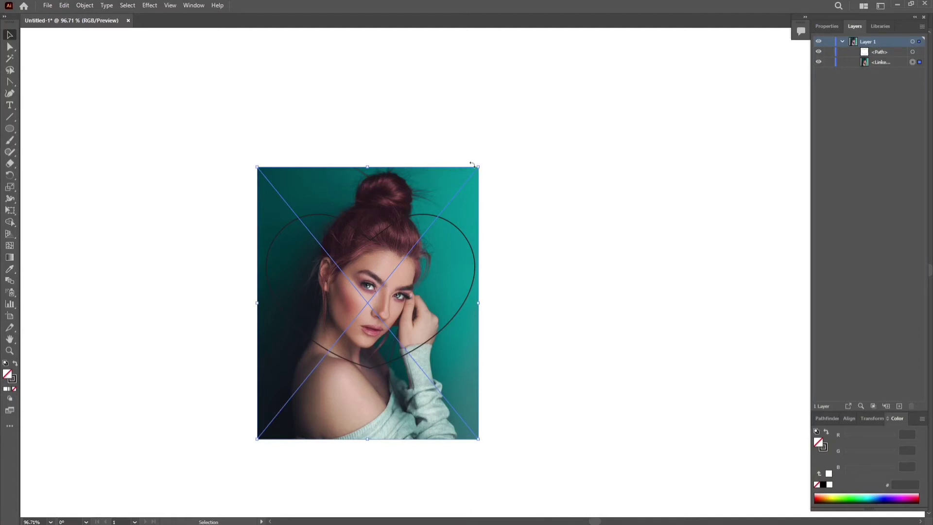
{"action": "mouse_move", "coordinate": [472, 165]}
{"action": "left_mouse_down"}
{"action": "mouse_move", "coordinate": [483, 162]}
{"action": "mouse_move", "coordinate": [467, 182]}
{"action": "left_mouse_up"}
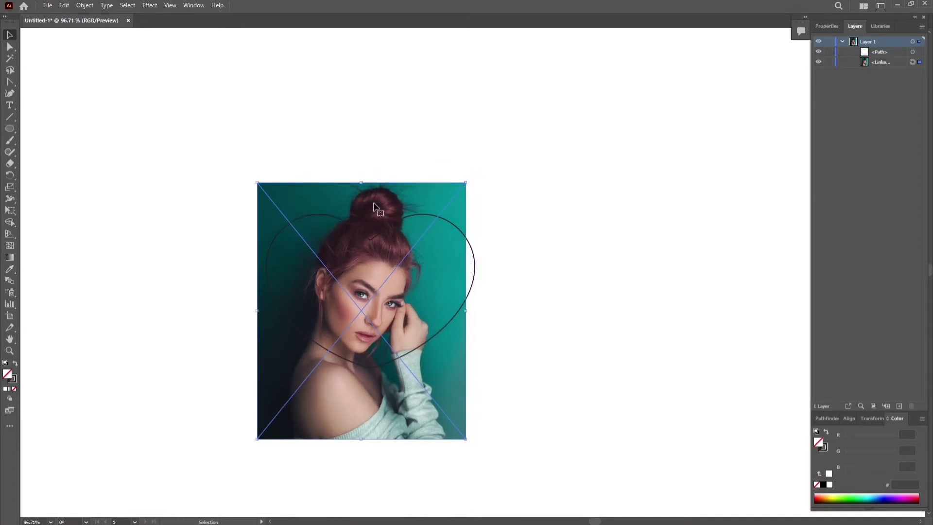
{"action": "left_click_drag", "start_coordinate": [373, 207], "coordinate": [384, 197]}
{"action": "left_click_drag", "start_coordinate": [475, 172], "coordinate": [478, 170]}
{"action": "left_click_drag", "start_coordinate": [413, 195], "coordinate": [418, 194]}
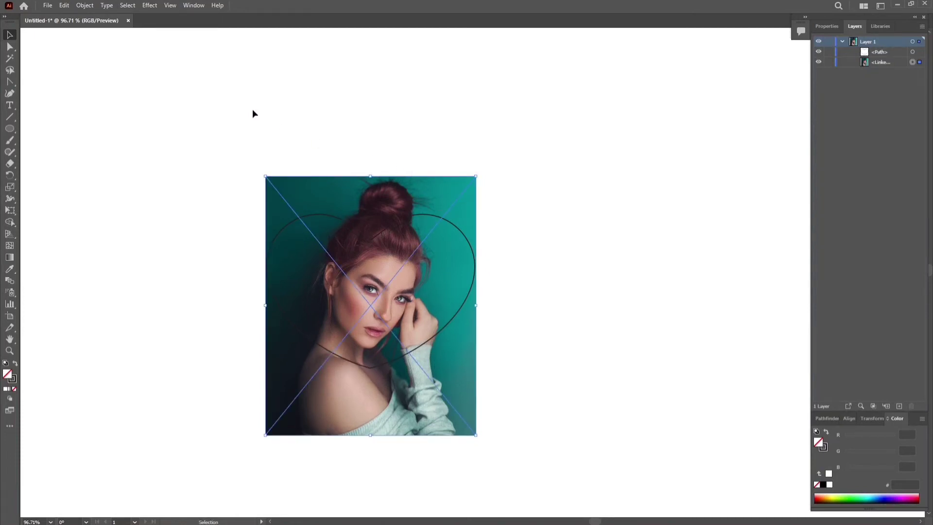
Select the heart and portrait, apply Object > Clipping Mask > Make, and move the result up.
{"action": "left_click_drag", "start_coordinate": [231, 127], "coordinate": [599, 342]}
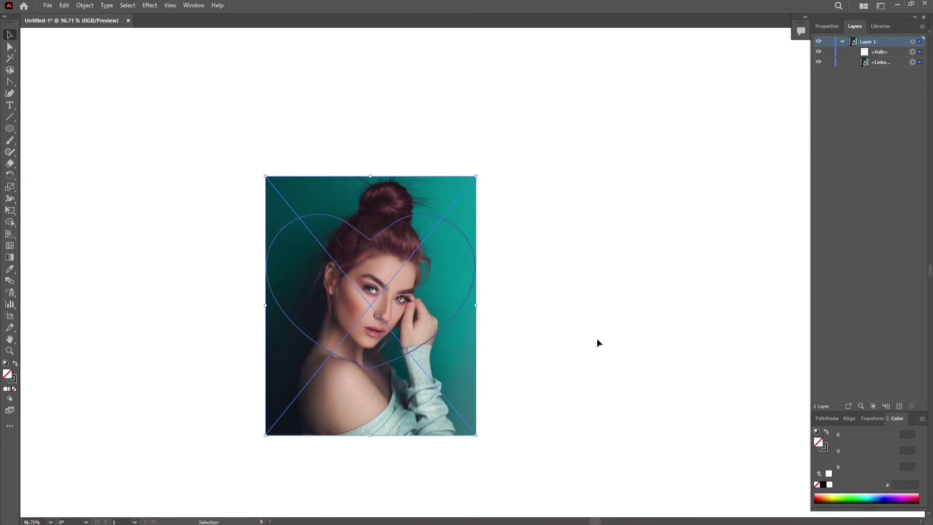
{"action": "left_click", "coordinate": [88, 8]}
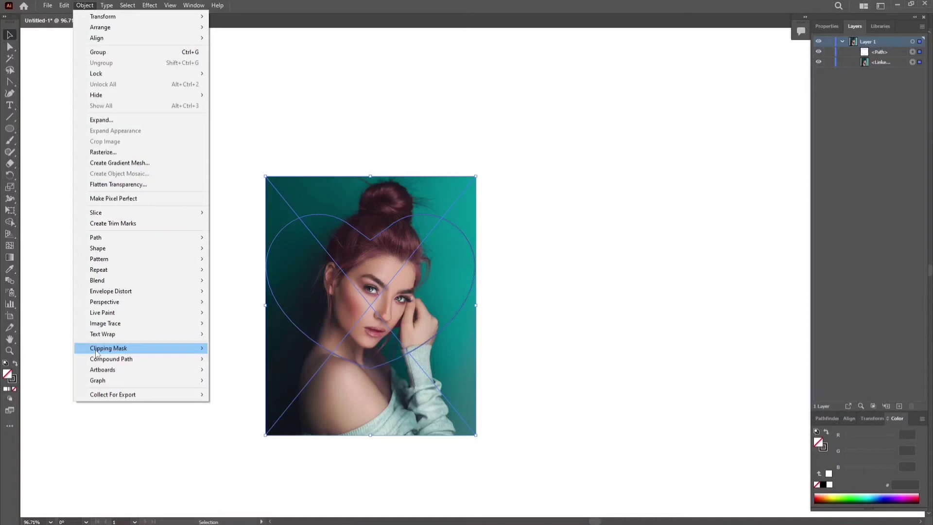
{"action": "mouse_move", "coordinate": [96, 351]}
{"action": "left_click", "coordinate": [258, 350]}
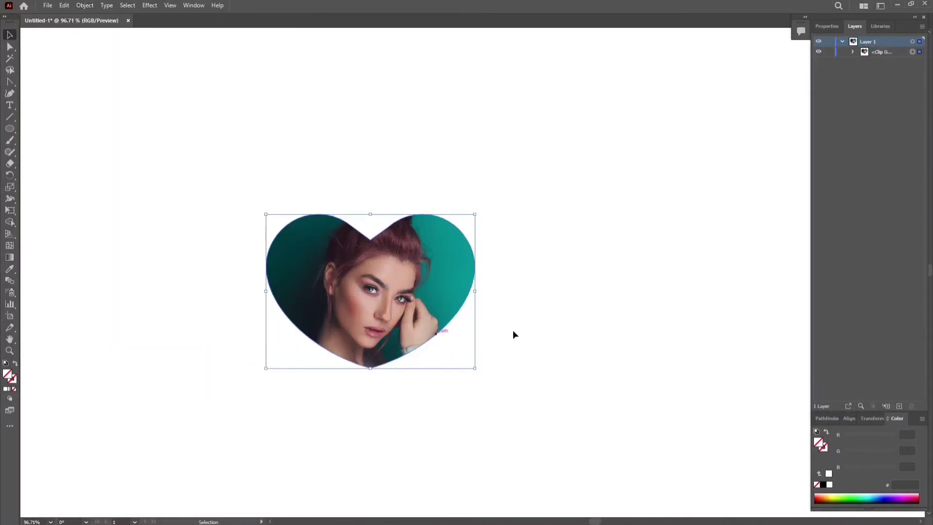
{"action": "left_click_drag", "start_coordinate": [389, 299], "coordinate": [392, 237]}
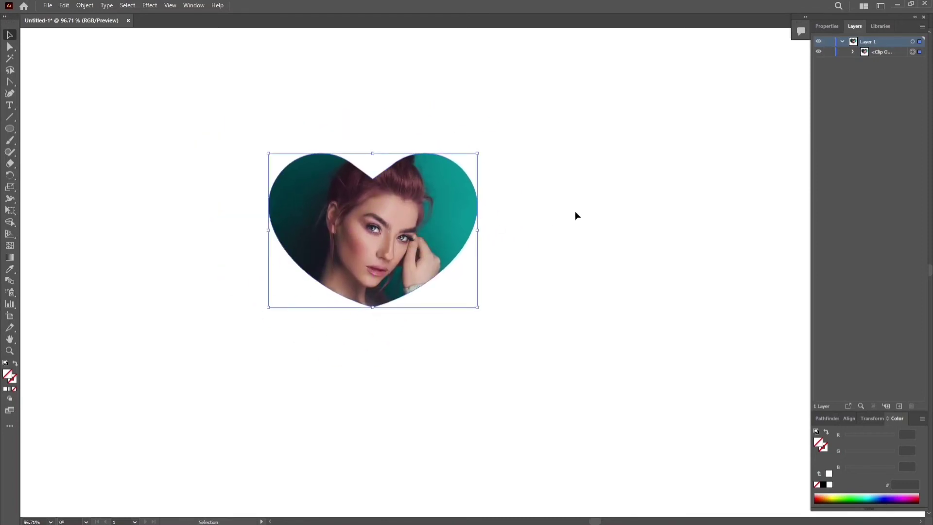
Open File > Export > Export As on the resources folder.
{"action": "left_click", "coordinate": [48, 5]}
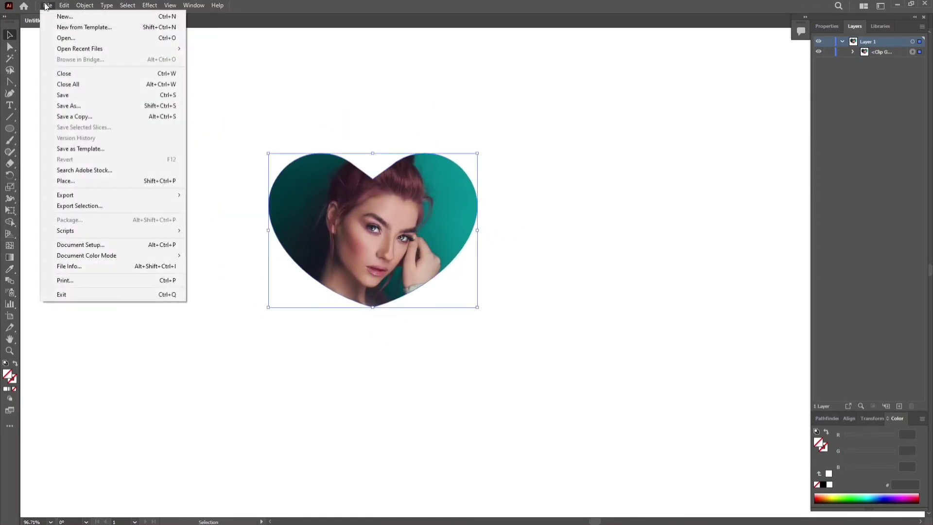
{"action": "mouse_move", "coordinate": [61, 196]}
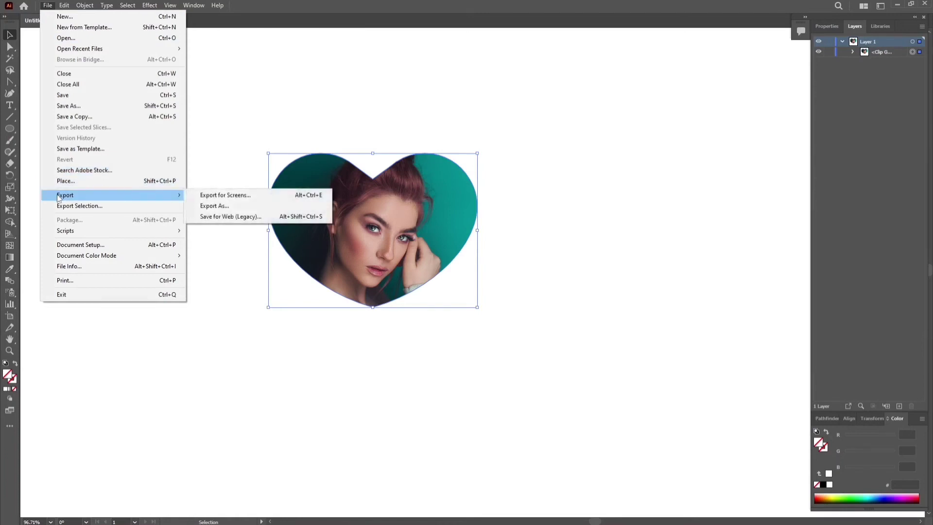
{"action": "left_click", "coordinate": [221, 208]}
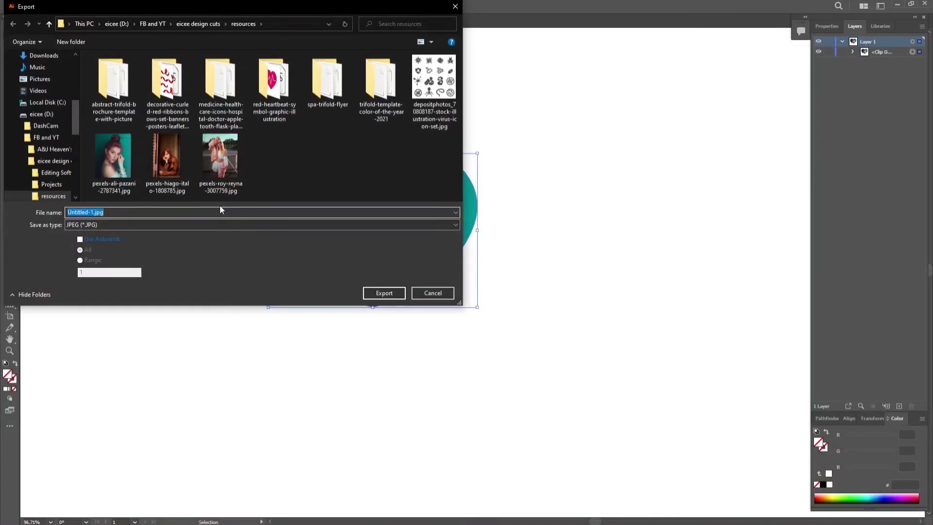
Export the artwork as PNG named heartshapeimage, keeping a transparent background at 300 ppi.
{"action": "type", "text": "heart"}
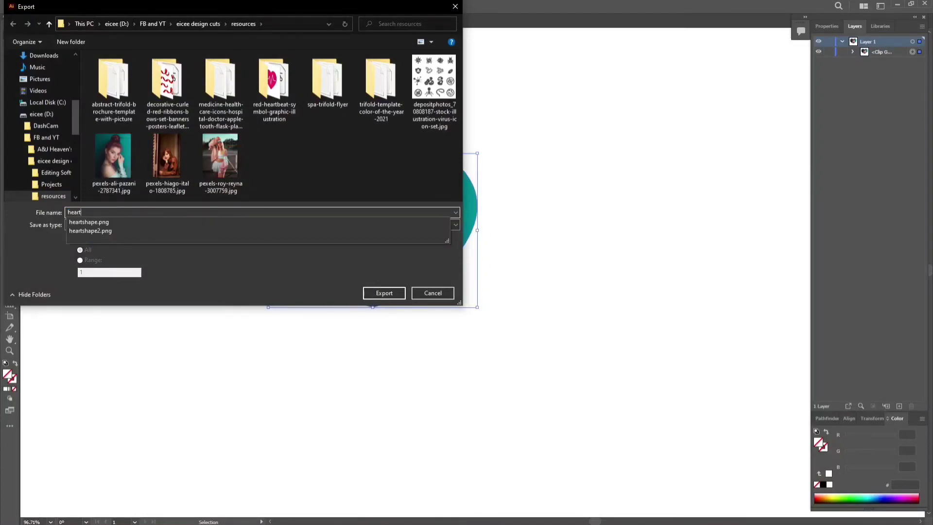
{"action": "type", "text": "shapeimage"}
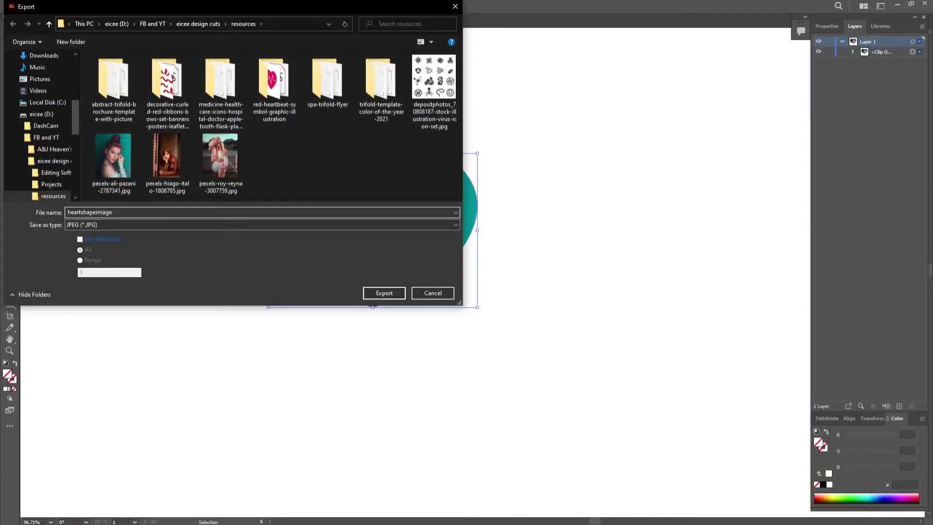
{"action": "left_click", "coordinate": [98, 224]}
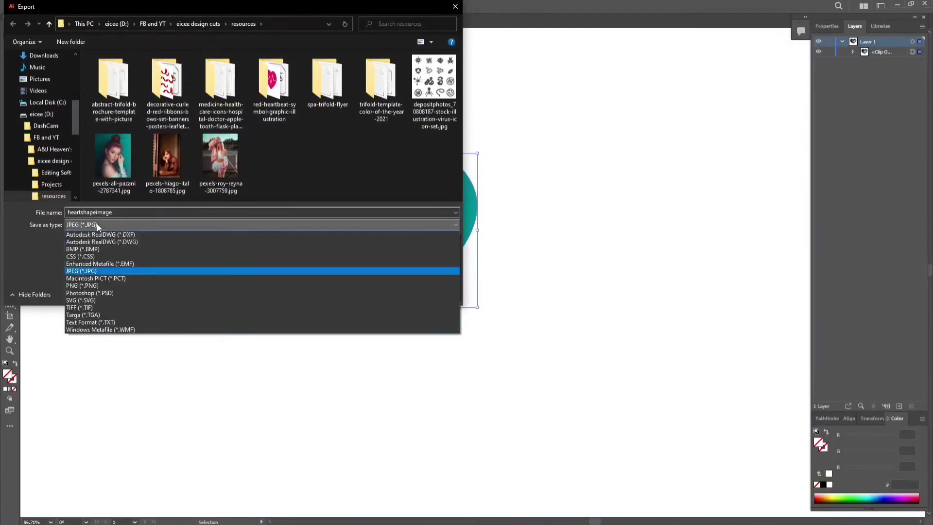
{"action": "left_click", "coordinate": [89, 286]}
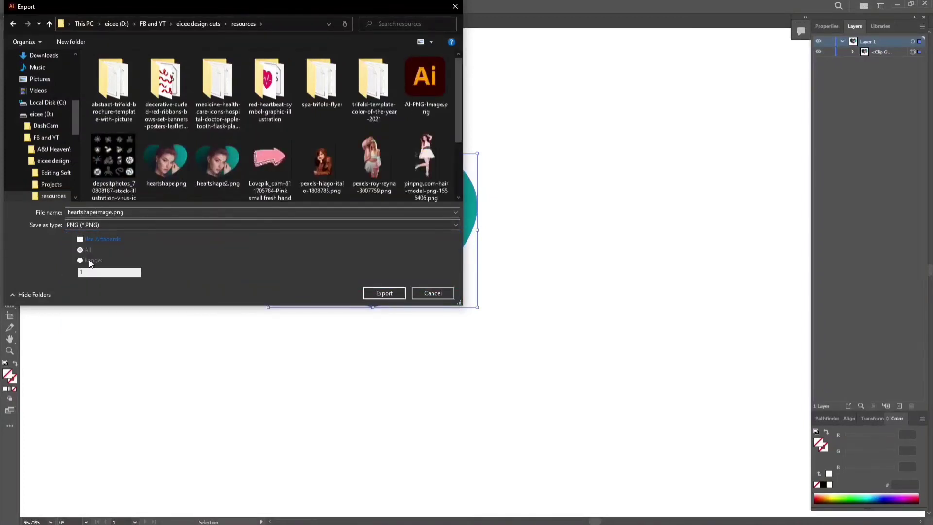
{"action": "left_click", "coordinate": [390, 293]}
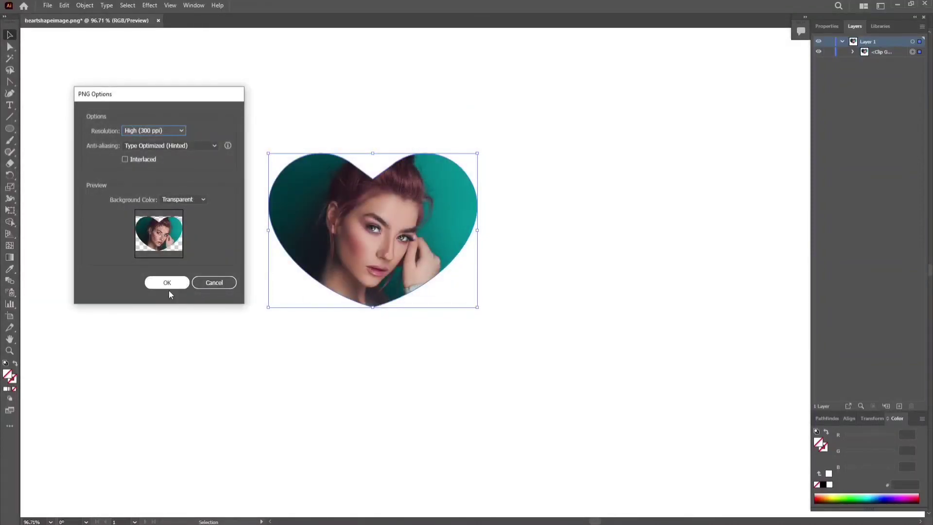
{"action": "left_click", "coordinate": [169, 287]}
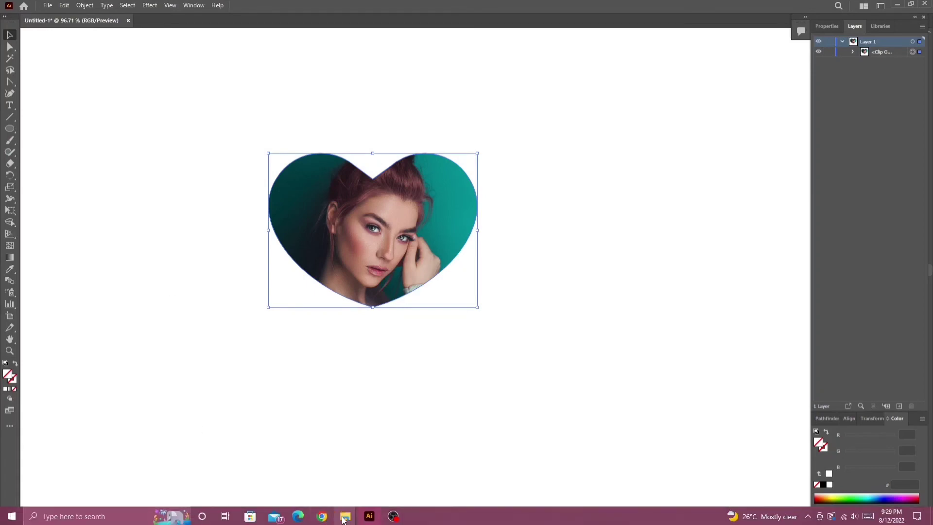
In the resources folder window, open heartshapeimage.png in the image viewer.
{"action": "mouse_move", "coordinate": [345, 516]}
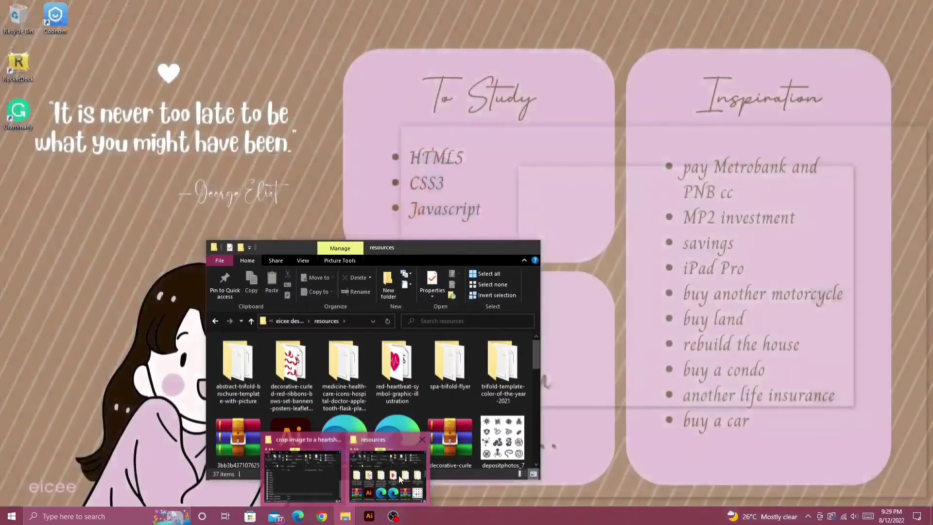
{"action": "left_click", "coordinate": [398, 476]}
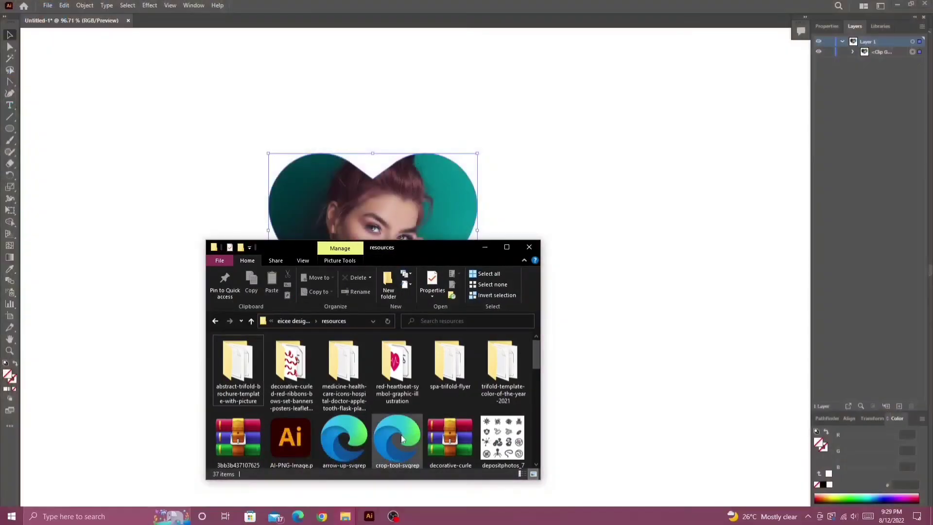
{"action": "scroll", "coordinate": [411, 414], "scroll_direction": "down", "scroll_amount": 5}
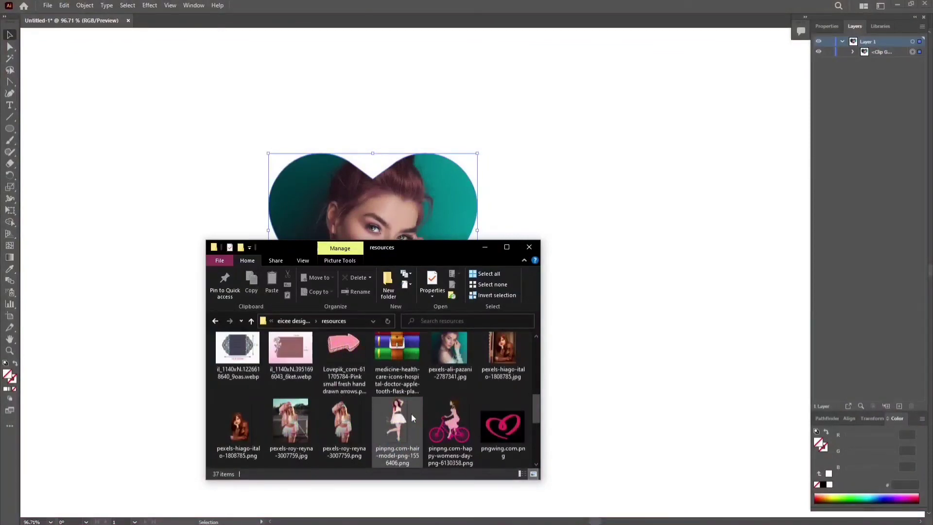
{"action": "scroll", "coordinate": [411, 413], "scroll_direction": "down", "scroll_amount": 3}
{"action": "scroll", "coordinate": [411, 413], "scroll_direction": "up", "scroll_amount": 6}
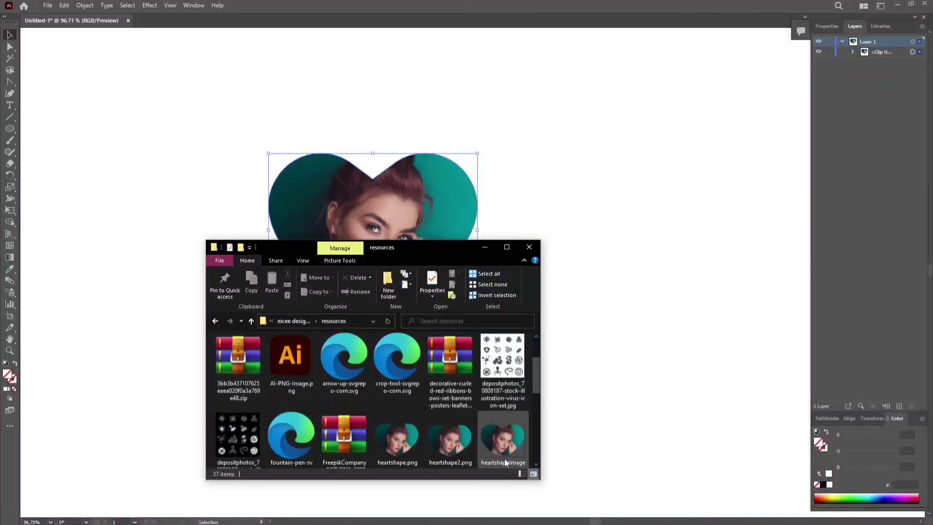
{"action": "left_click", "coordinate": [504, 437]}
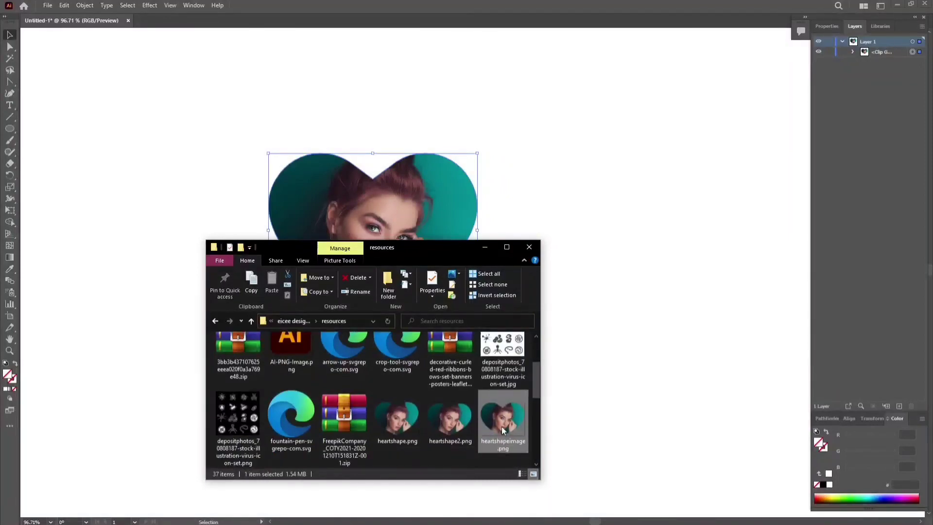
{"action": "double_click", "coordinate": [504, 430]}
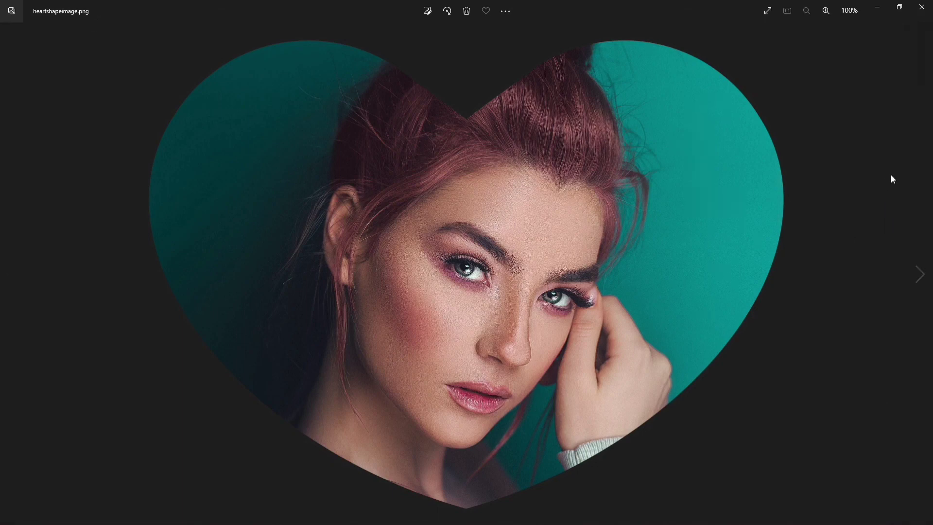
Restore Photos to a window, close File Explorer, and move Photos to the upper left.
{"action": "left_click", "coordinate": [899, 7]}
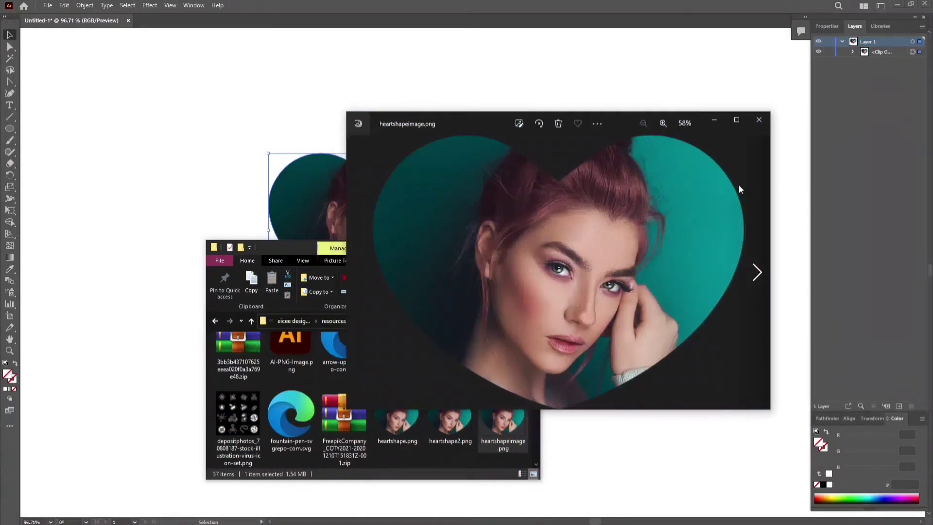
{"action": "left_click", "coordinate": [281, 246]}
{"action": "left_click", "coordinate": [529, 248]}
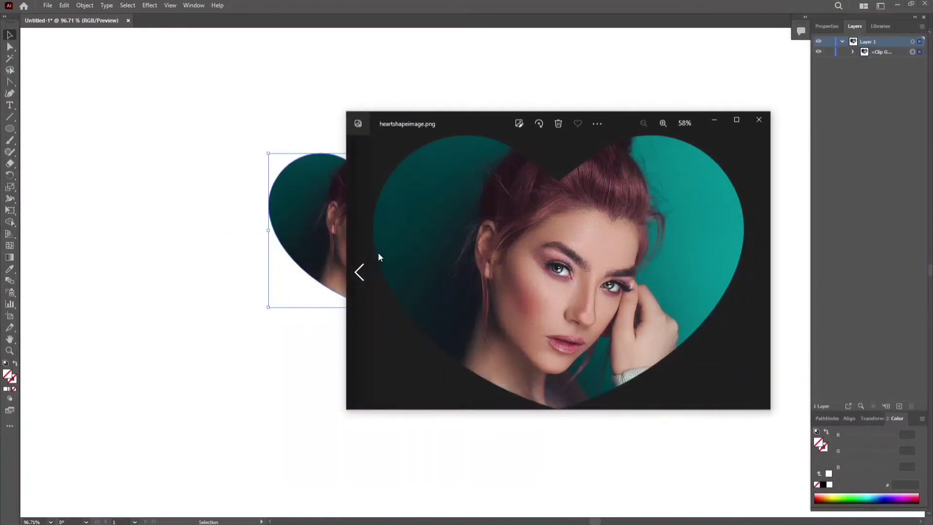
{"action": "left_click_drag", "start_coordinate": [623, 120], "coordinate": [415, 86]}
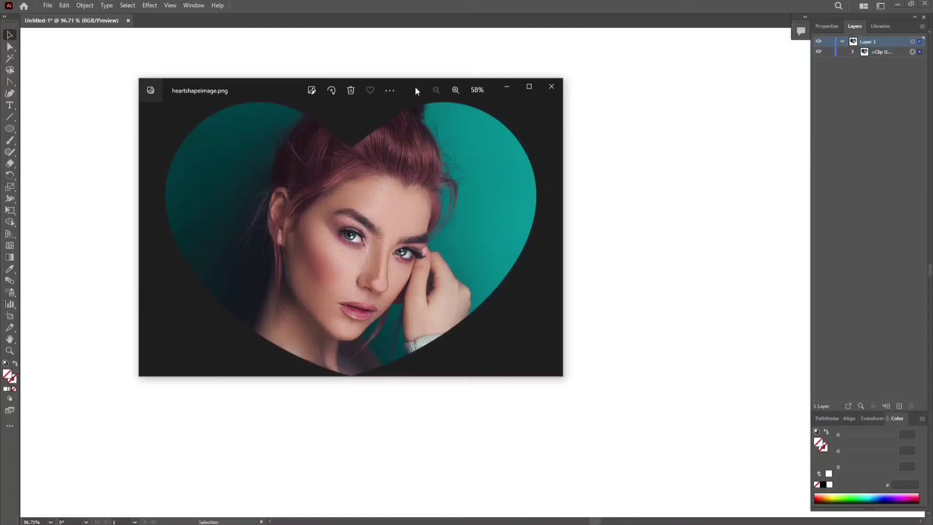